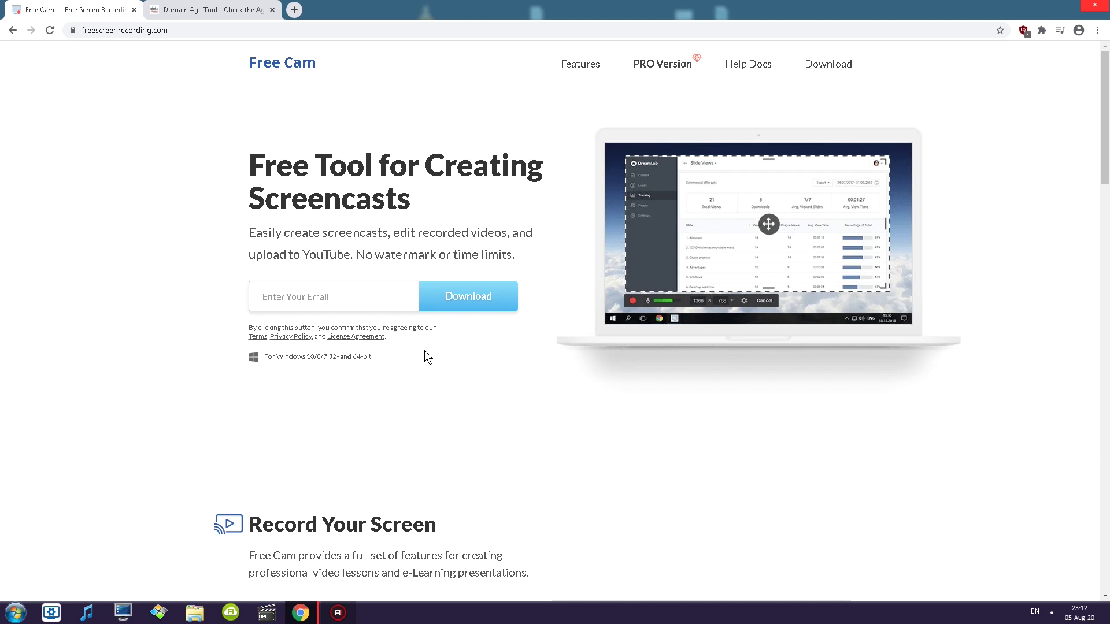
scroll(424, 350, "down", 5)
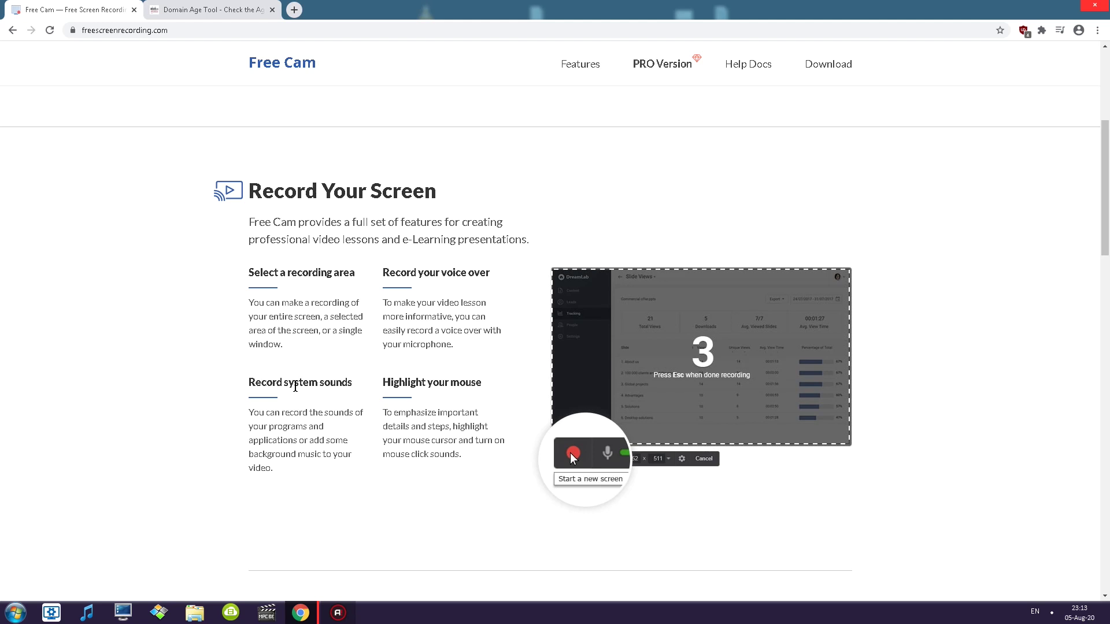
scroll(419, 355, "down", 8)
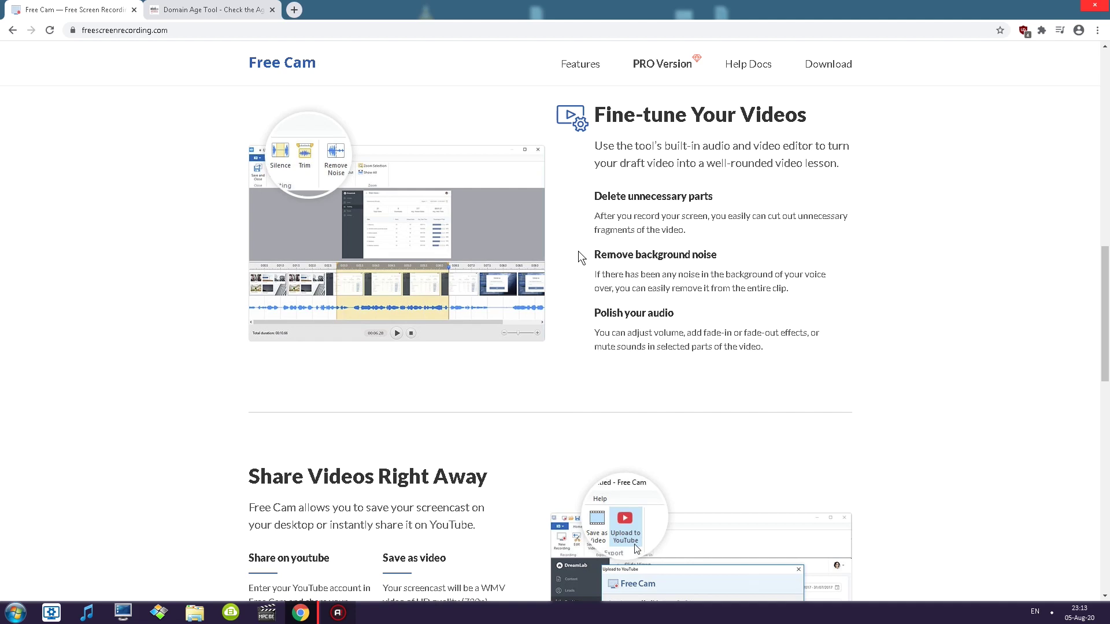
scroll(578, 251, "down", 4)
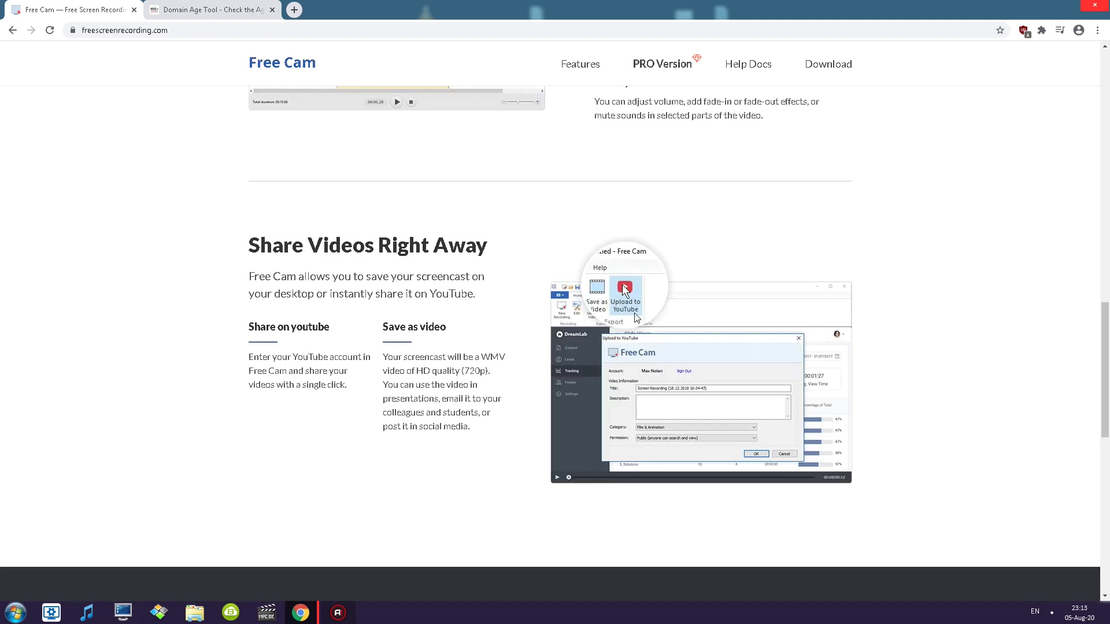
scroll(520, 275, "down", 8)
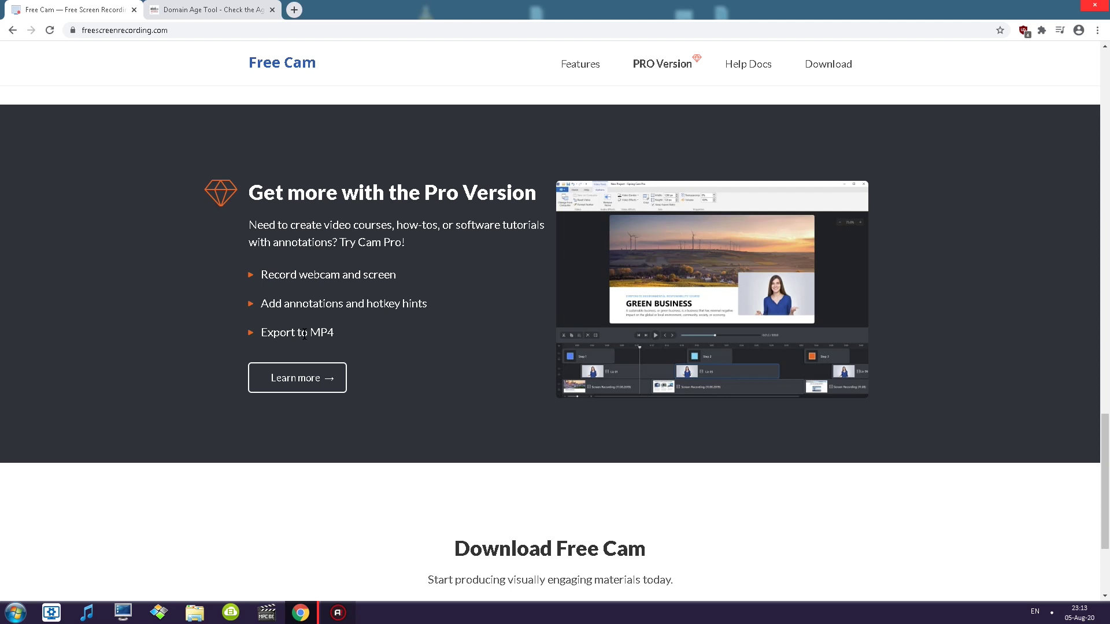
scroll(305, 334, "up", 9)
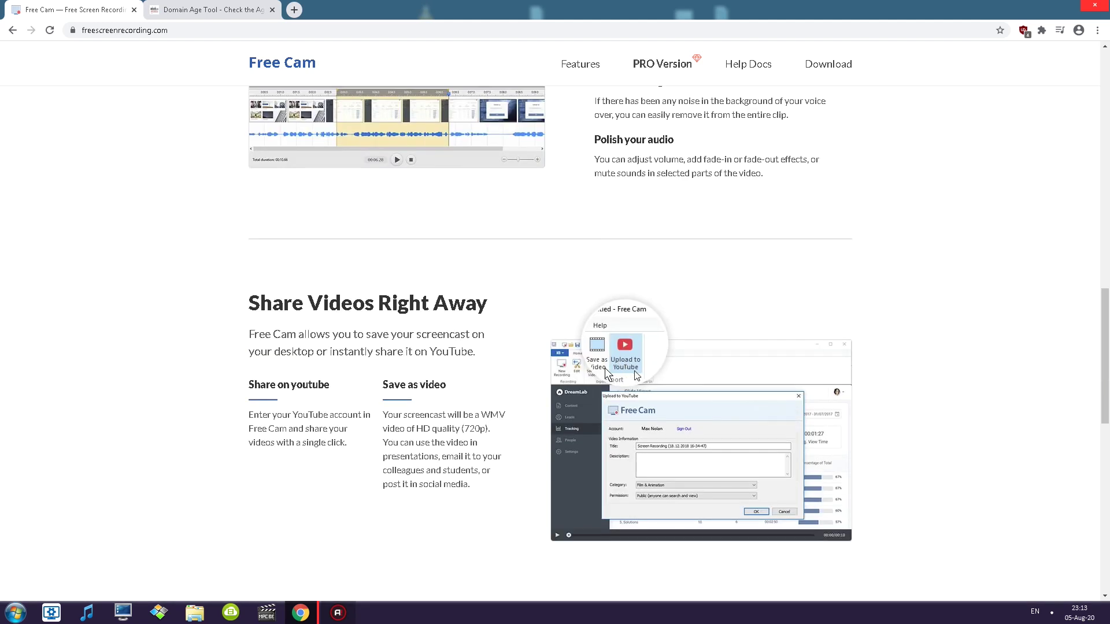
scroll(397, 357, "down", 1)
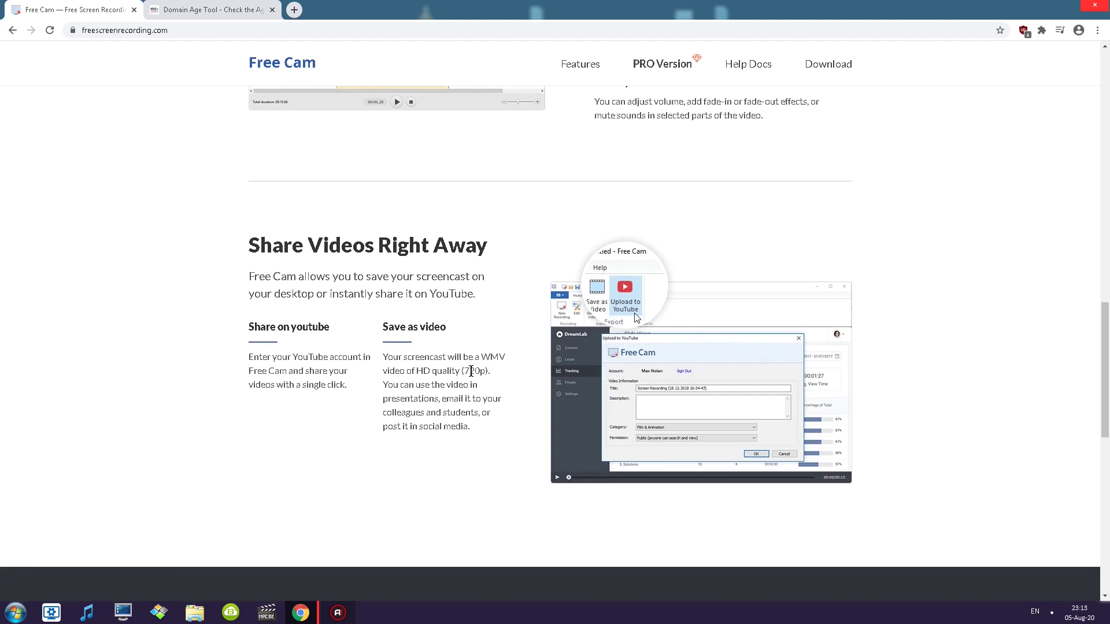
scroll(457, 373, "down", 10)
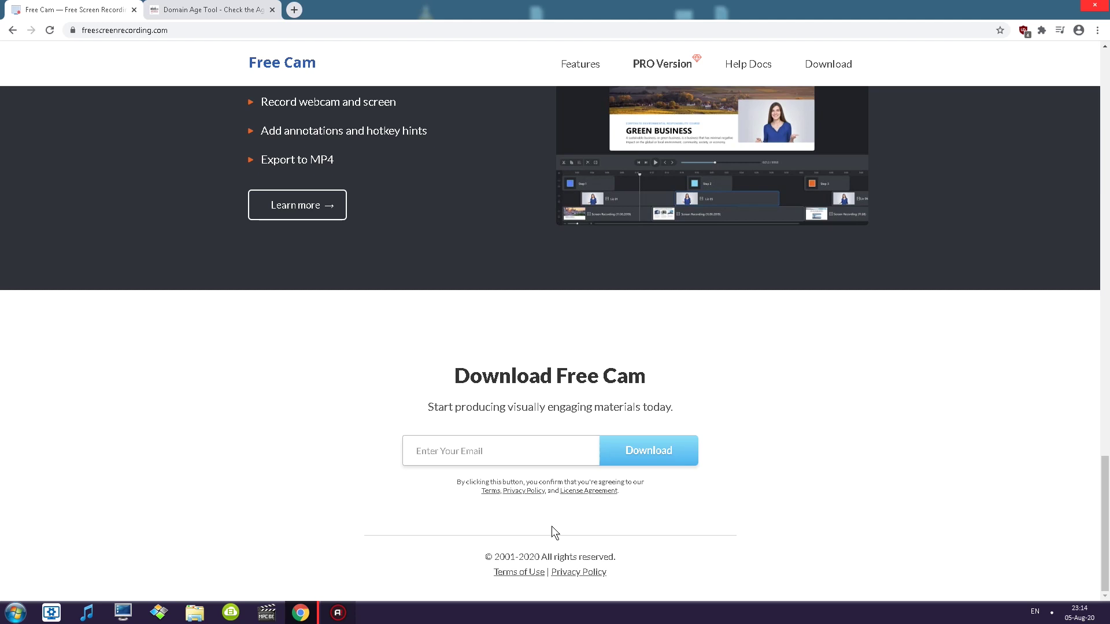
Jump to the top of the home page, then back to the '© 2001-2020 All rights reserved.' footer
key("Home")
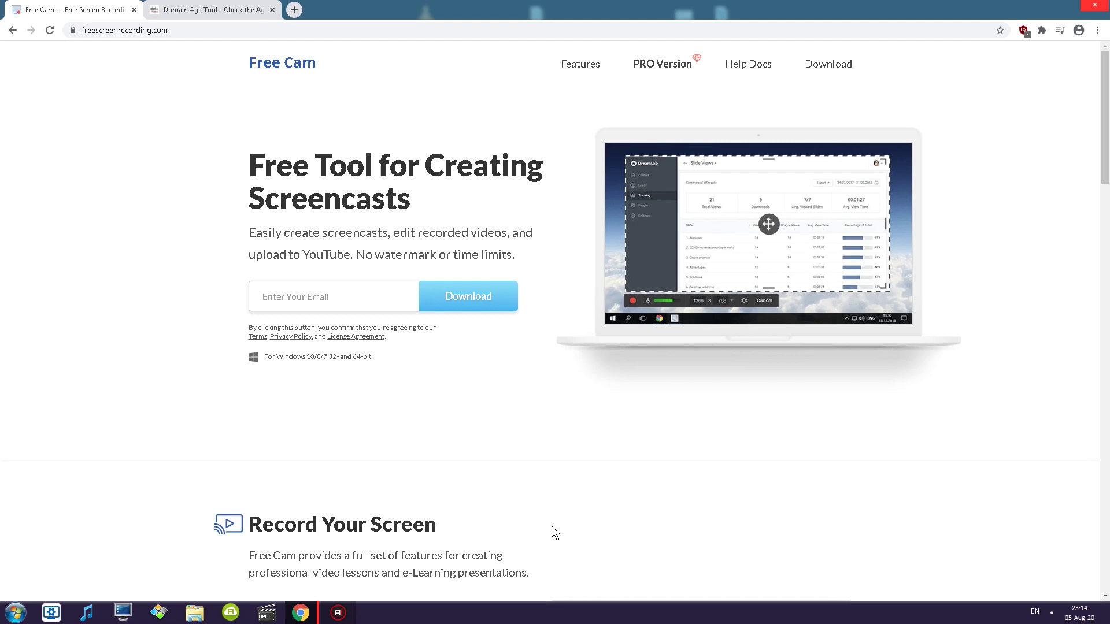
key("End")
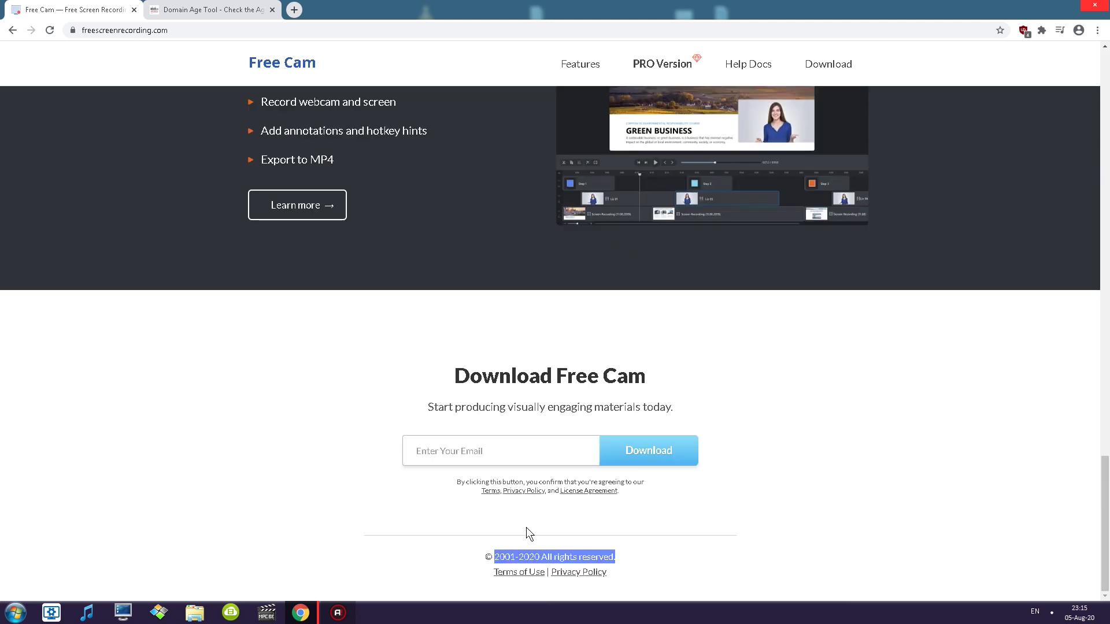
Copy the Free Cam URL, confirm its domain age of 1 years 5 months, then go to the Wayback Machine
right_click(182, 25)
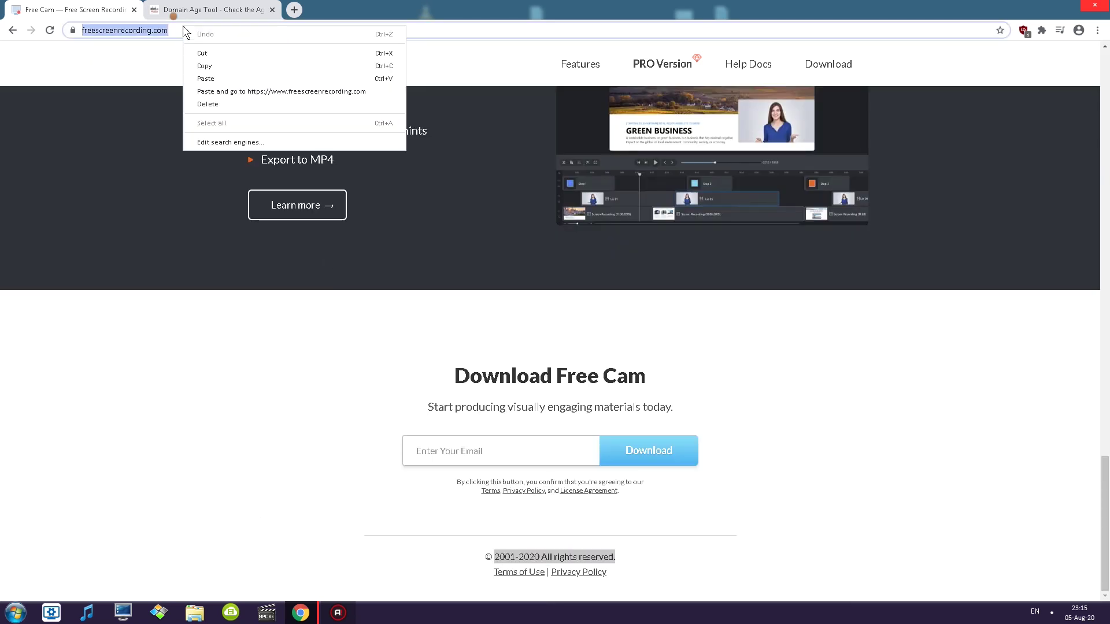
left_click(149, 66)
left_click(211, 9)
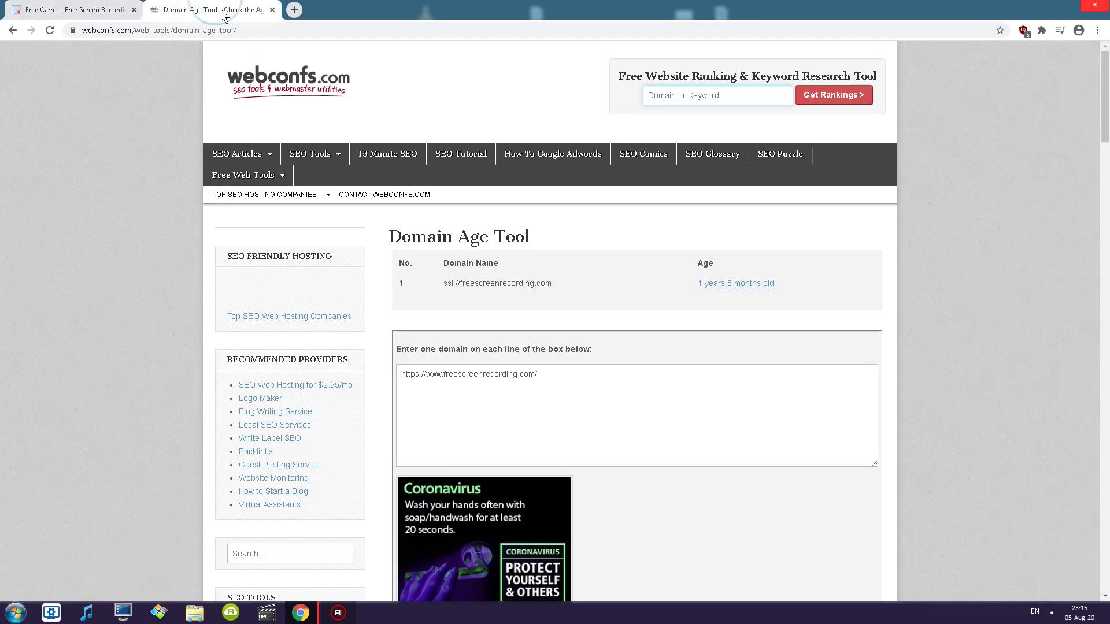
mouse_move(381, 241)
left_click_drag(597, 370, 367, 376)
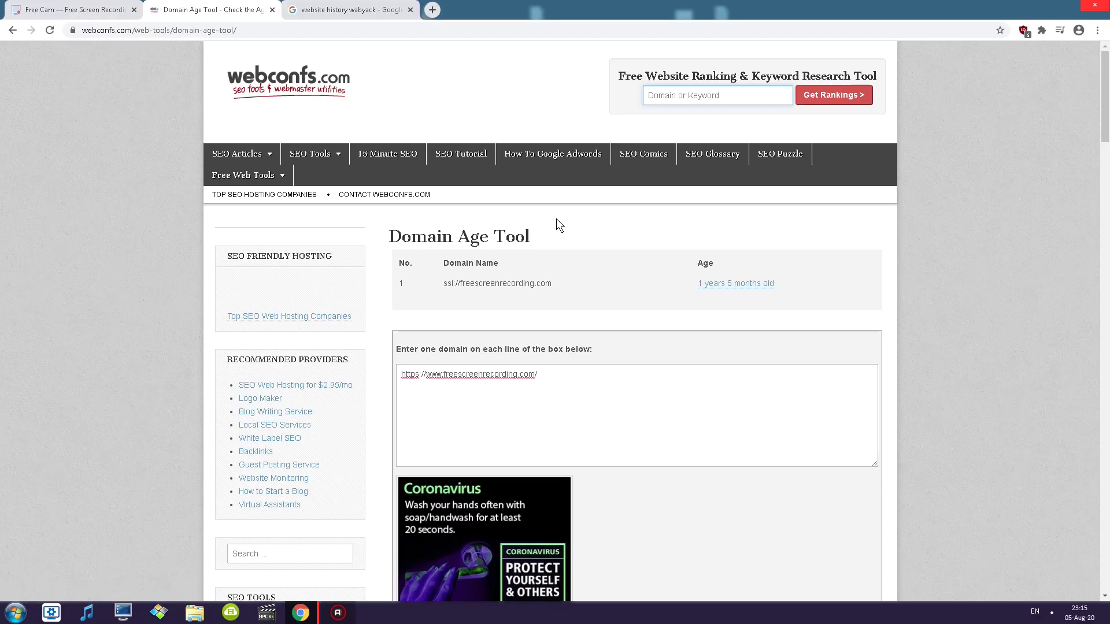
left_click(87, 9)
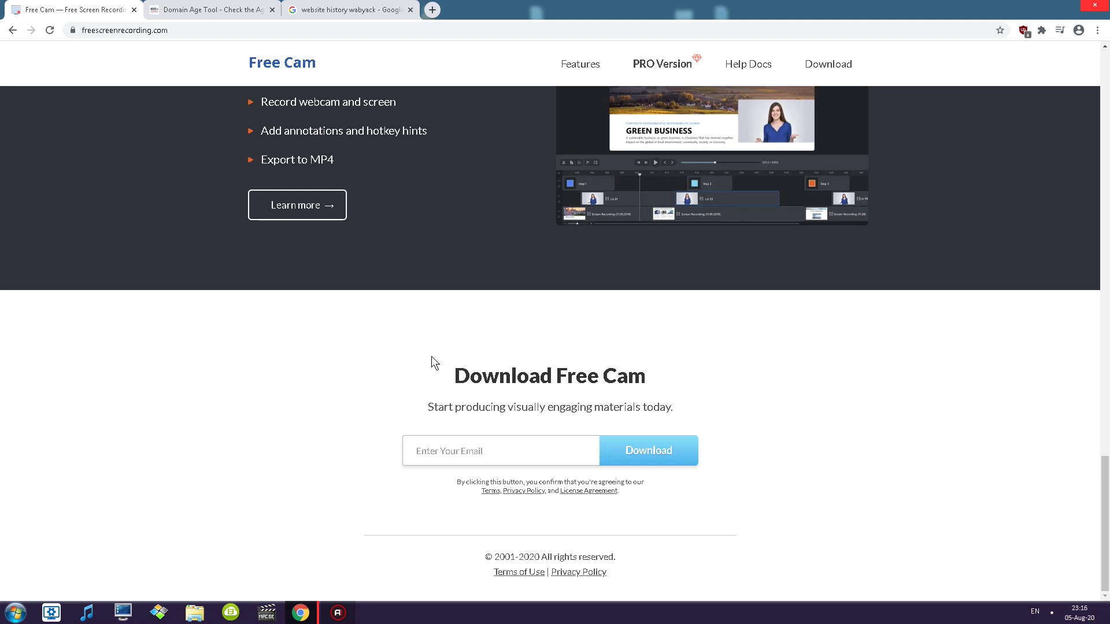
left_click(352, 10)
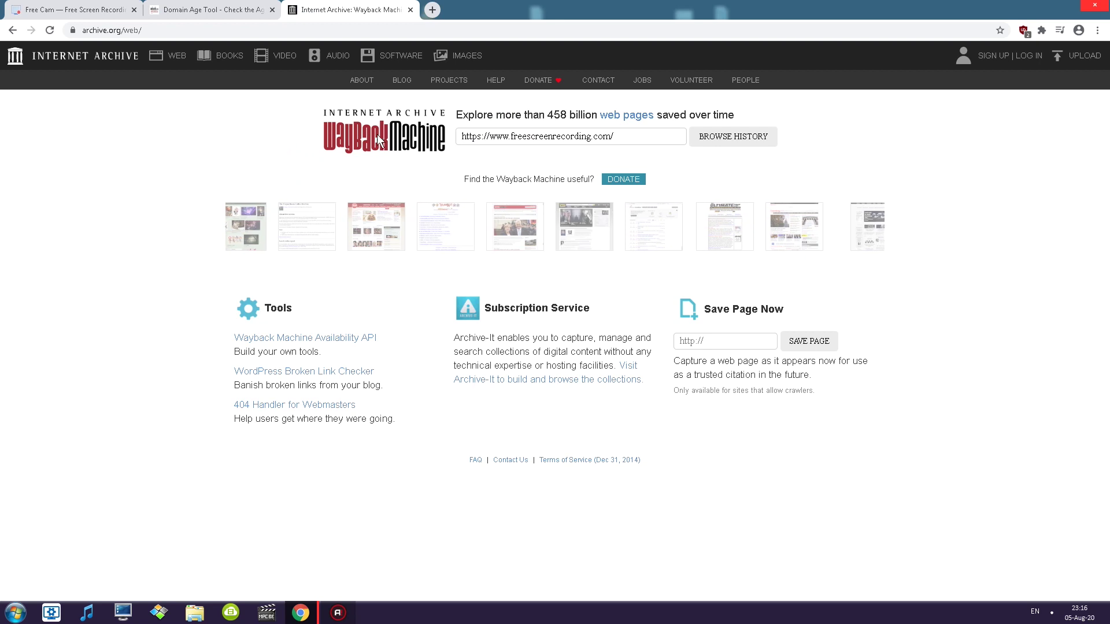
Browse freescreenrecording.com's 2019 captures, view the Feb 7 snapshot, then close that tab
left_click(702, 144)
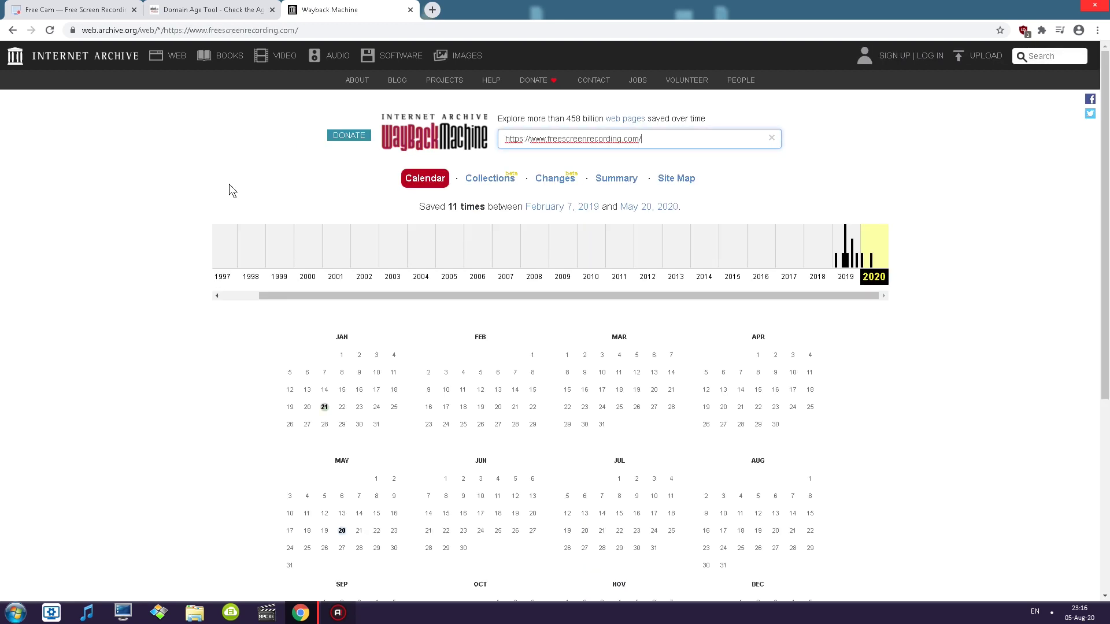
left_click(839, 277)
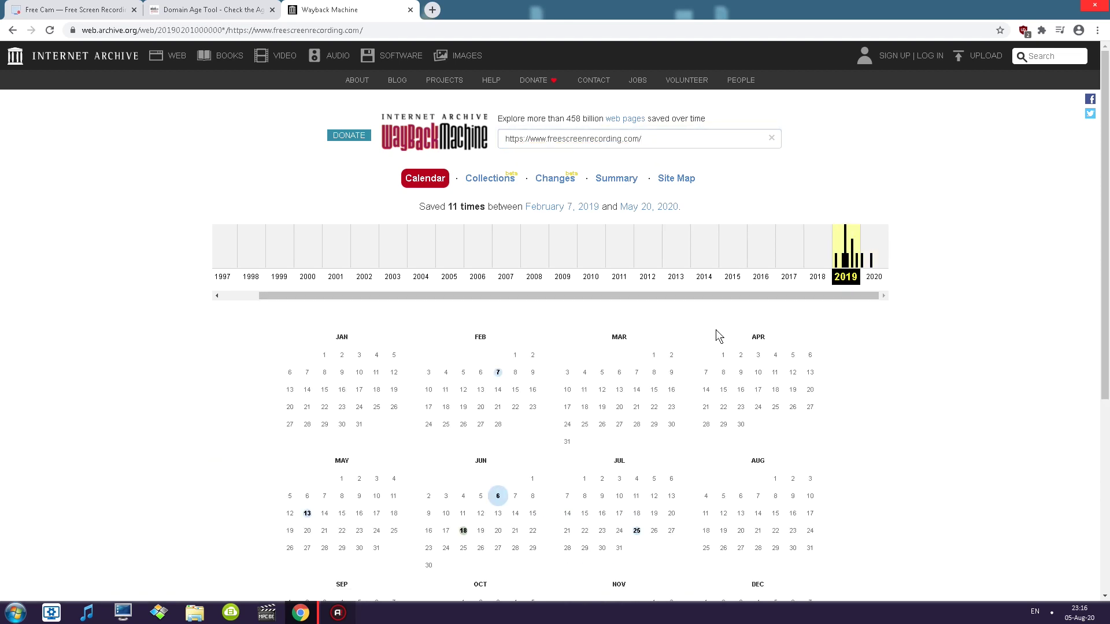
scroll(600, 337, "down", 2)
mouse_move(497, 258)
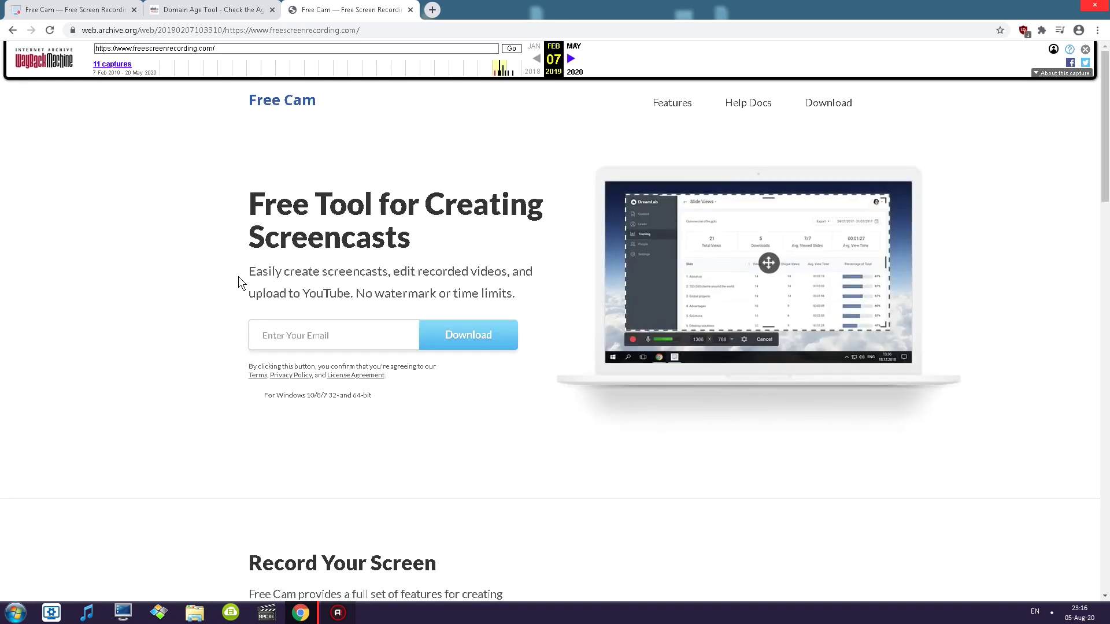
scroll(183, 277, "down", 15)
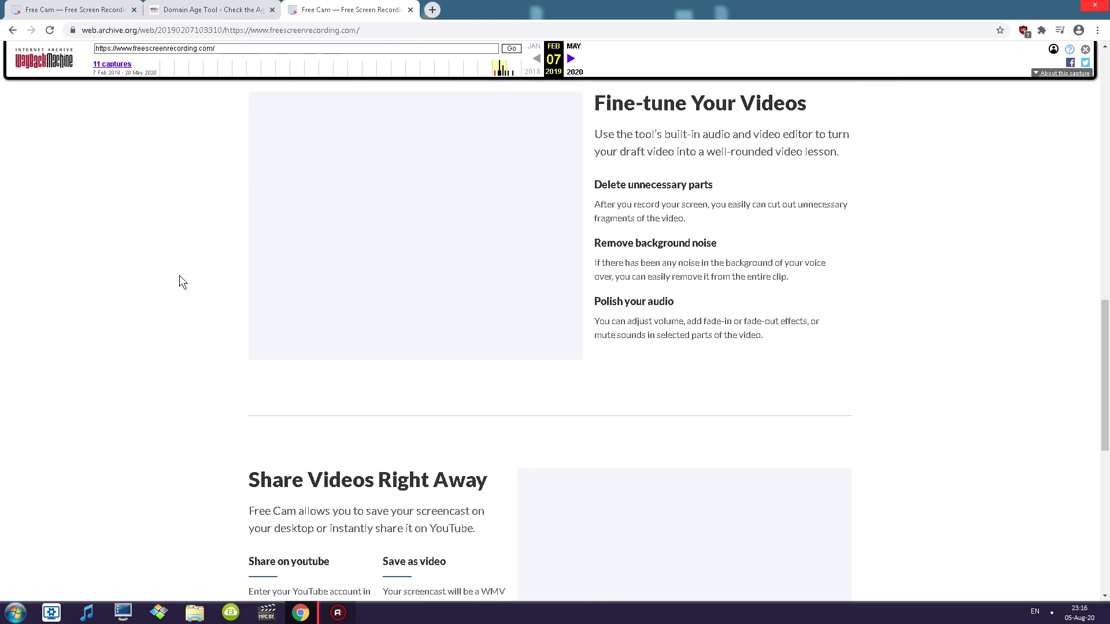
scroll(180, 276, "down", 8)
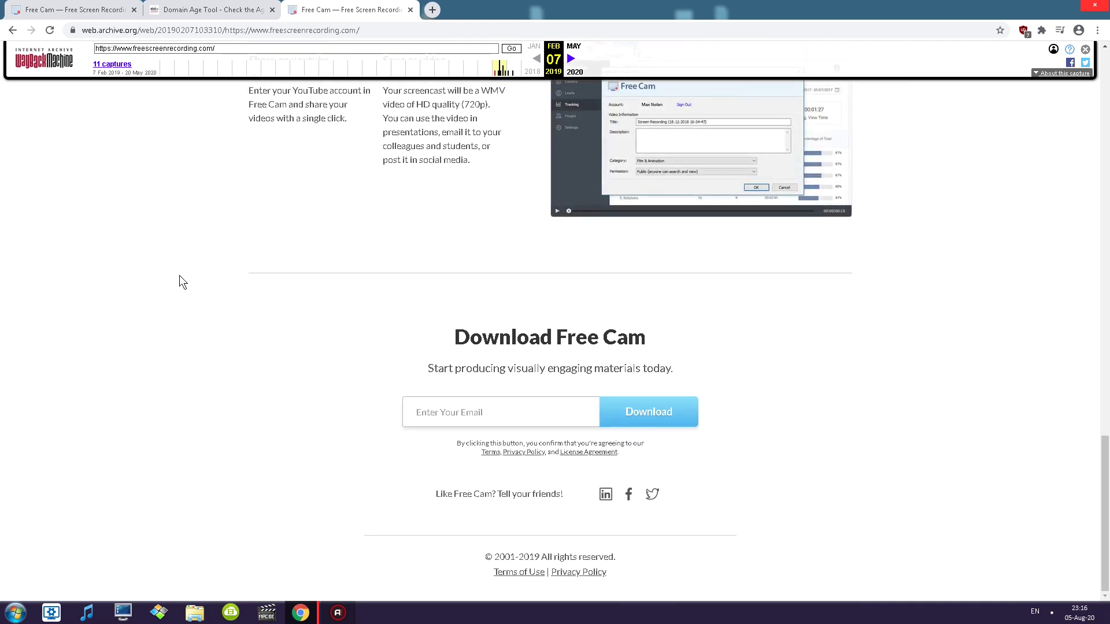
scroll(179, 275, "up", 20)
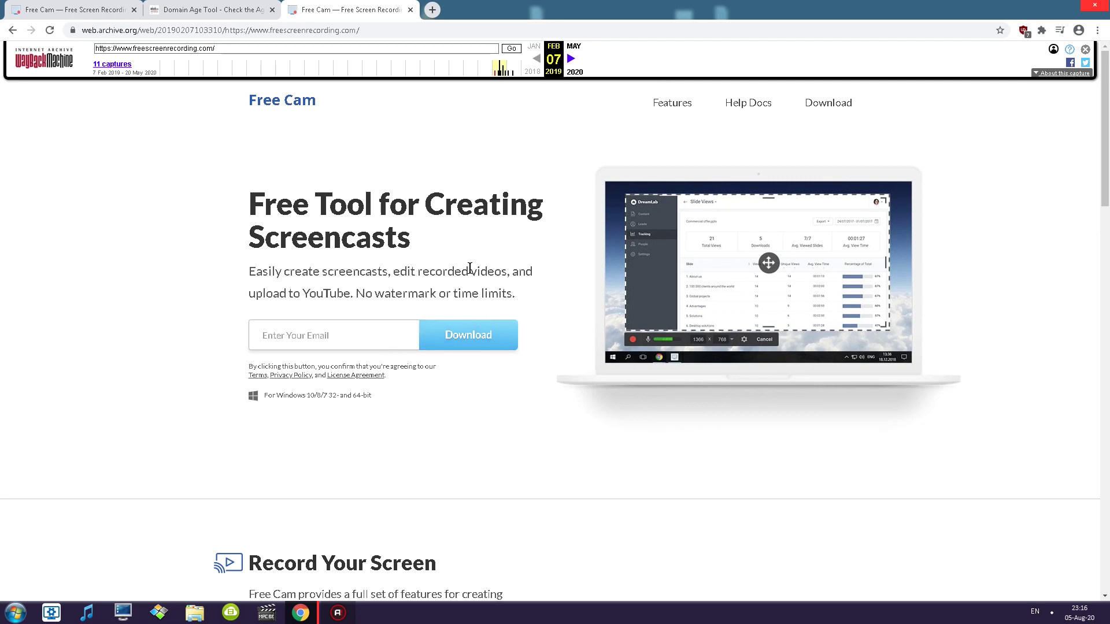
scroll(300, 265, "down", 12)
key("ctrl+w")
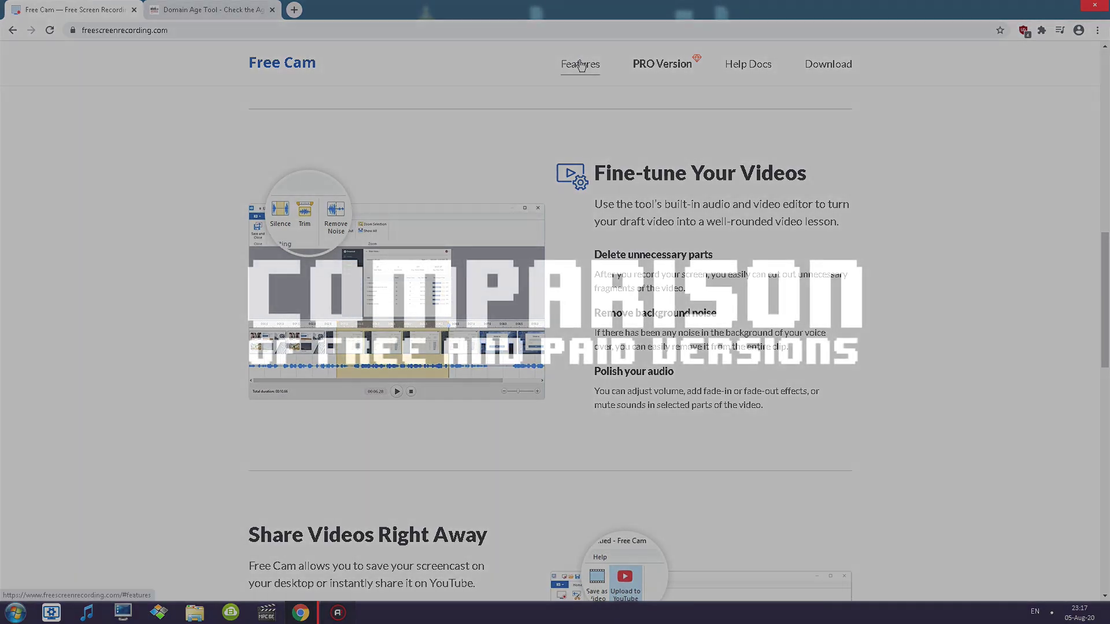
Open the Pro version page and highlight the 'Free vs. Pro: Key feature comparison' heading
left_click(580, 64)
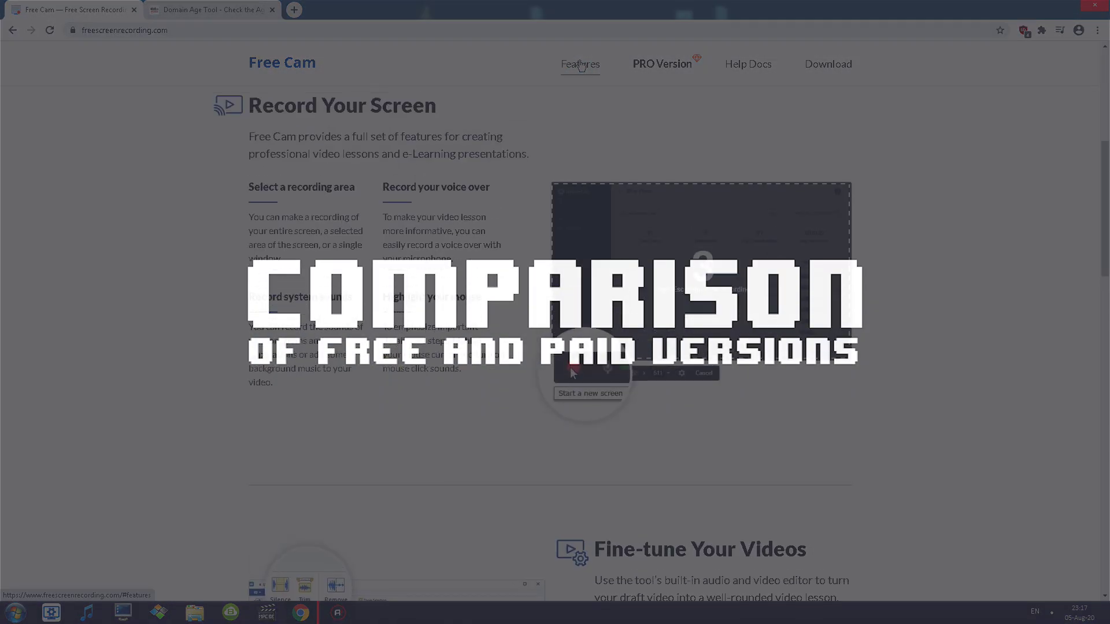
left_click(650, 68)
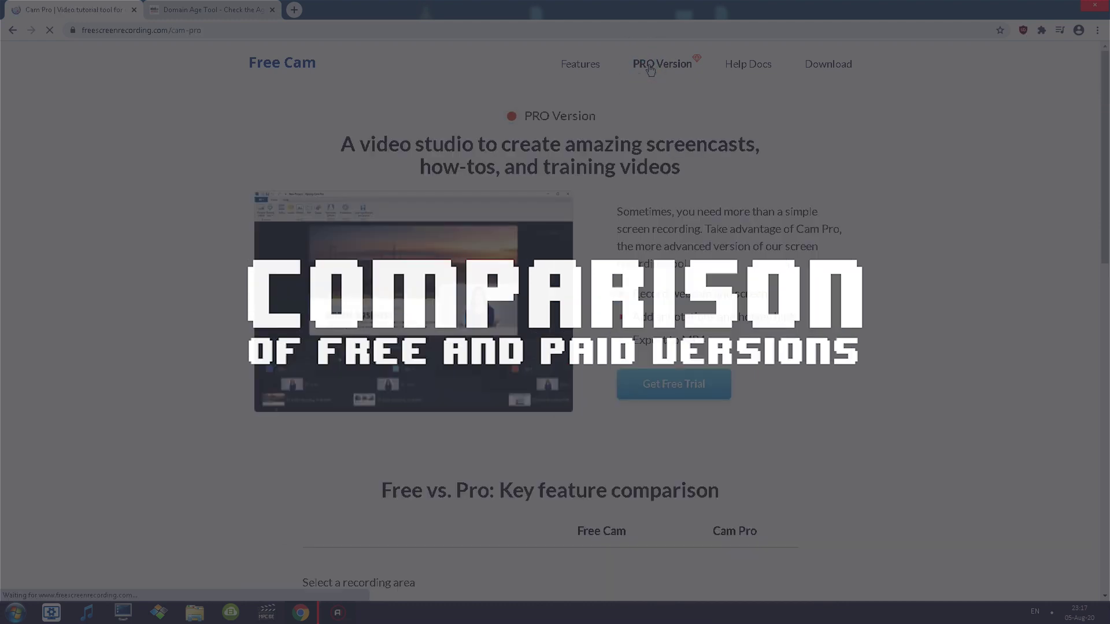
scroll(319, 218, "down", 5)
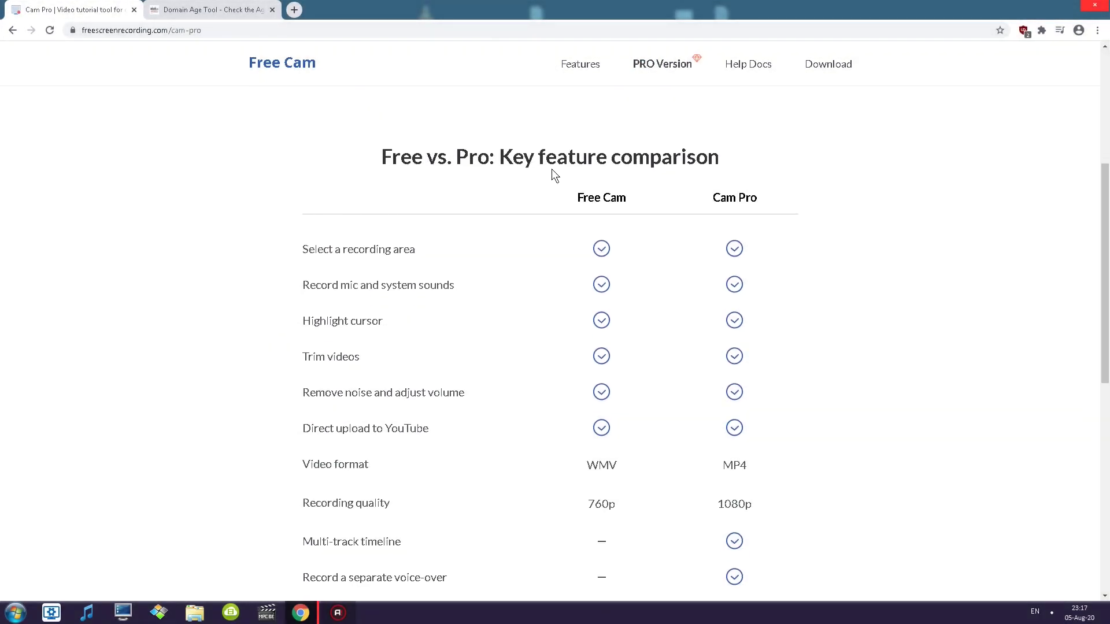
left_click_drag(381, 156, 715, 199)
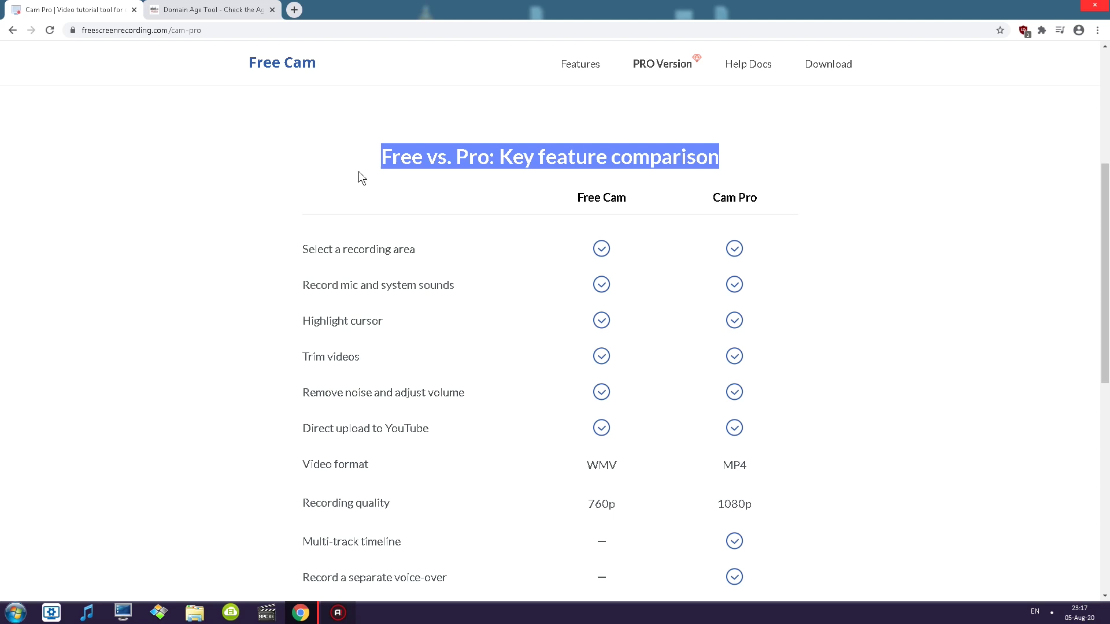
On the Free Cam home page, highlight the saved-video-quality sentence and its 720p figure
left_click(254, 63)
scroll(209, 238, "down", 8)
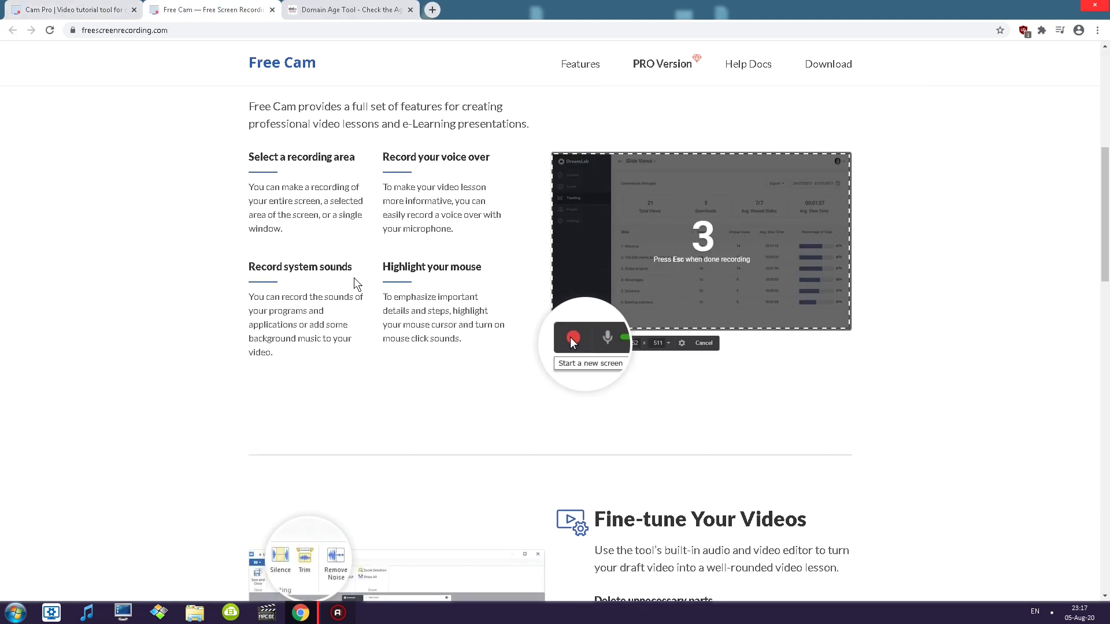
scroll(356, 284, "down", 12)
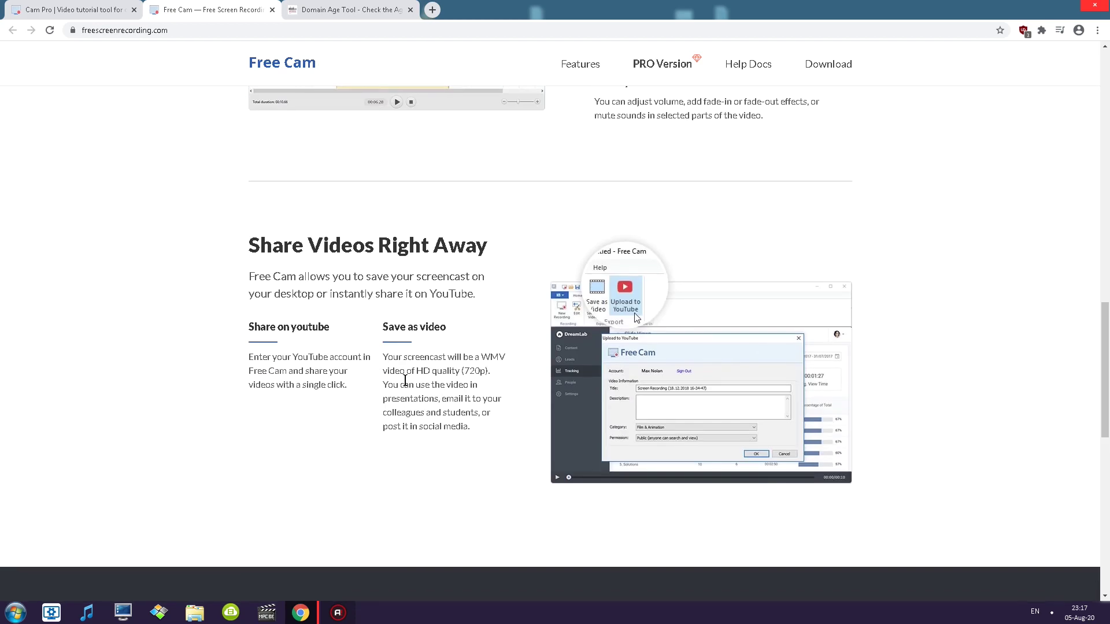
left_click_drag(383, 370, 472, 428)
double_click(473, 370)
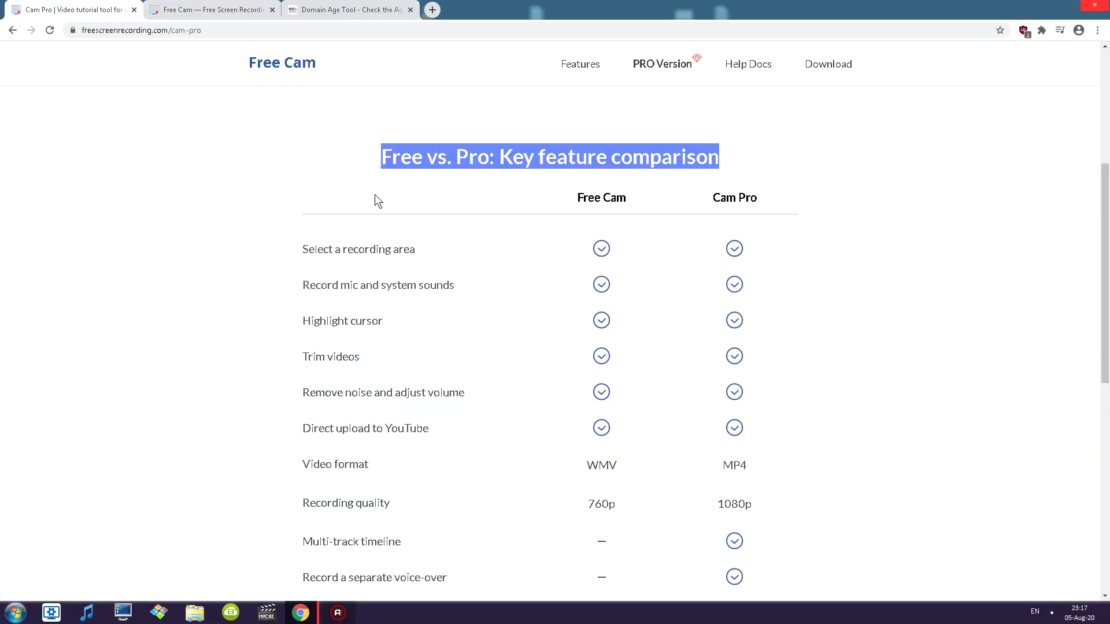
In the Cam Pro comparison table, highlight Recording and Free Cam's 760p quality, then clear the highlight
left_click(616, 184)
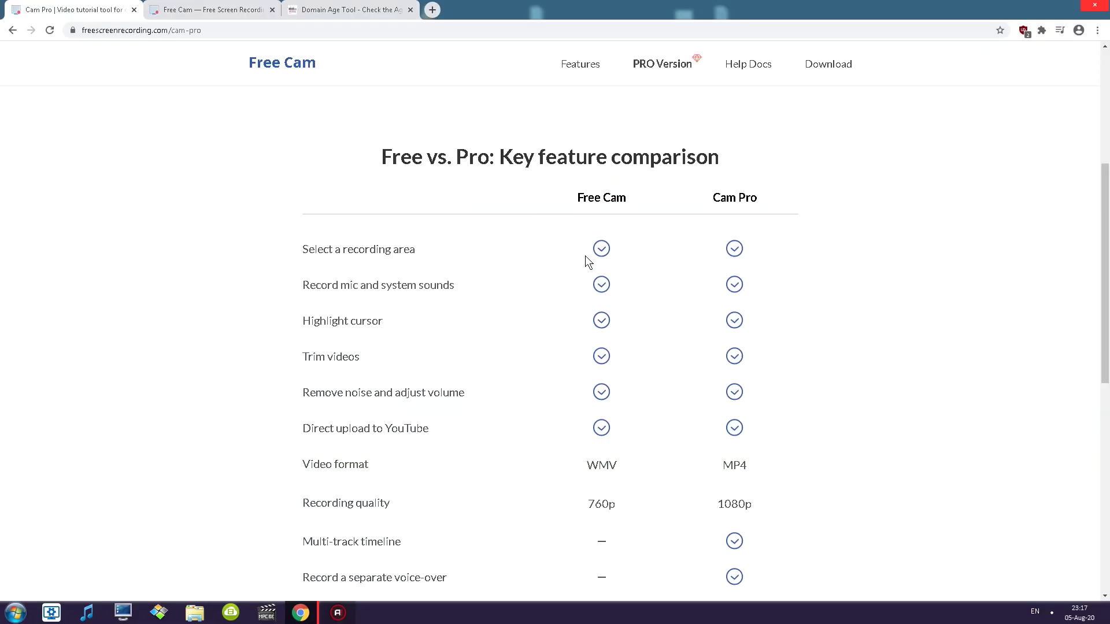
scroll(538, 340, "down", 1)
double_click(326, 444)
double_click(602, 446)
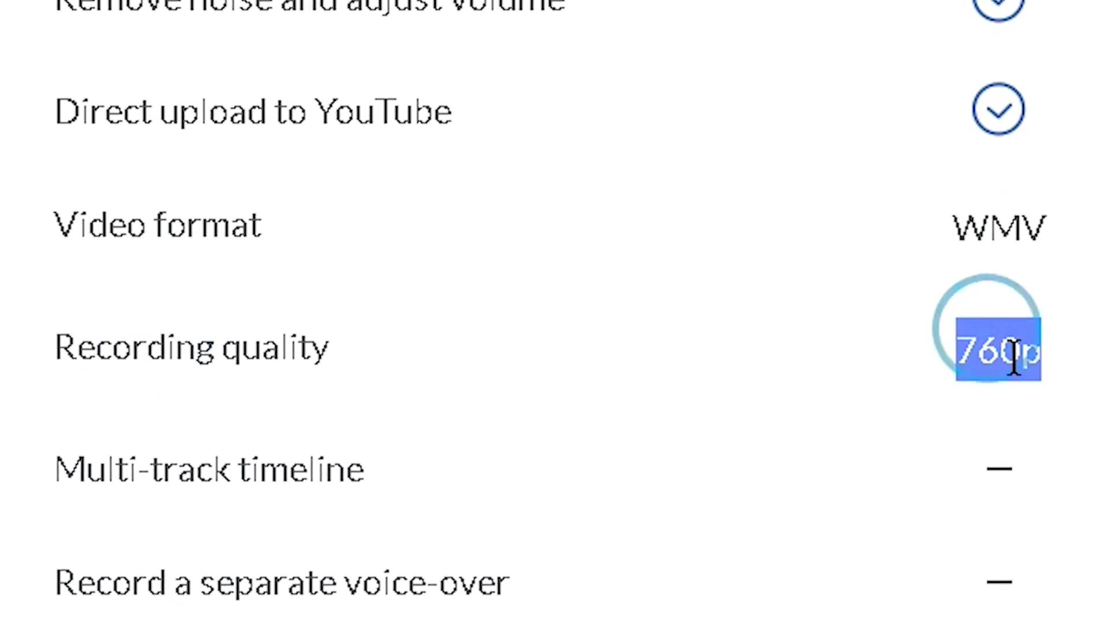
left_click(671, 79)
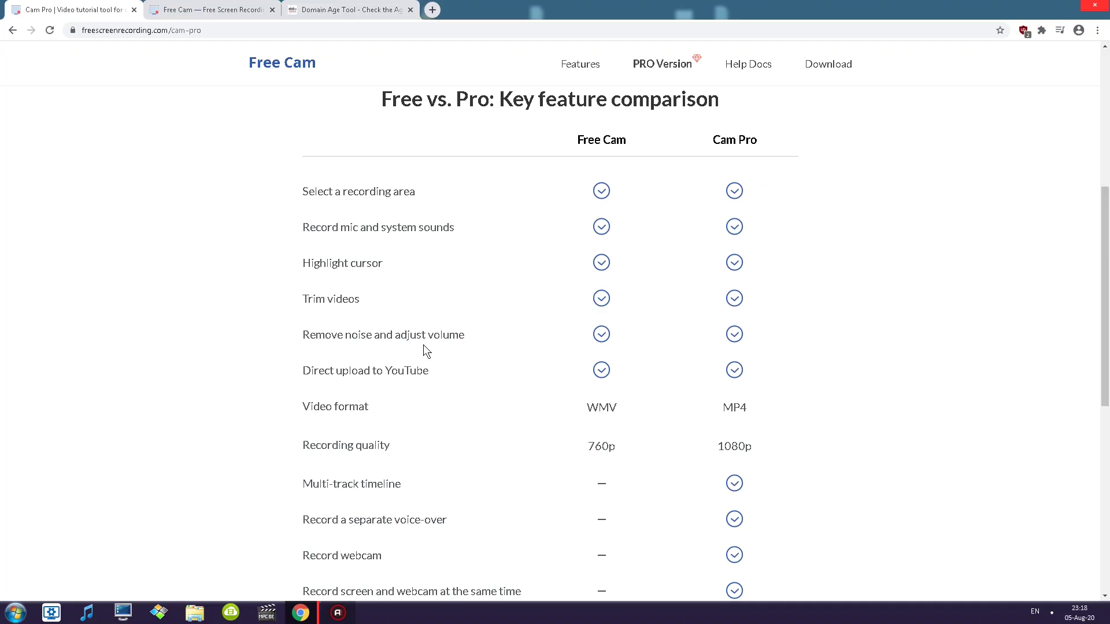
Highlight the Recording quality row and Cam Pro's 1080p, then scroll further down the table
scroll(423, 351, "down", 4)
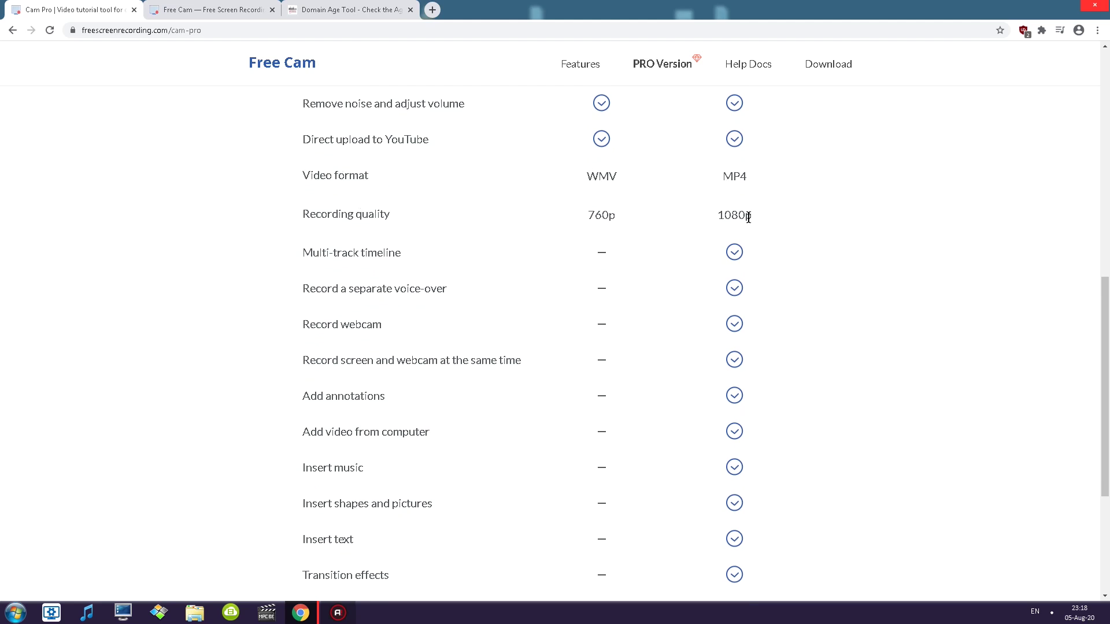
triple_click(354, 215)
double_click(722, 212)
scroll(521, 292, "down", 1)
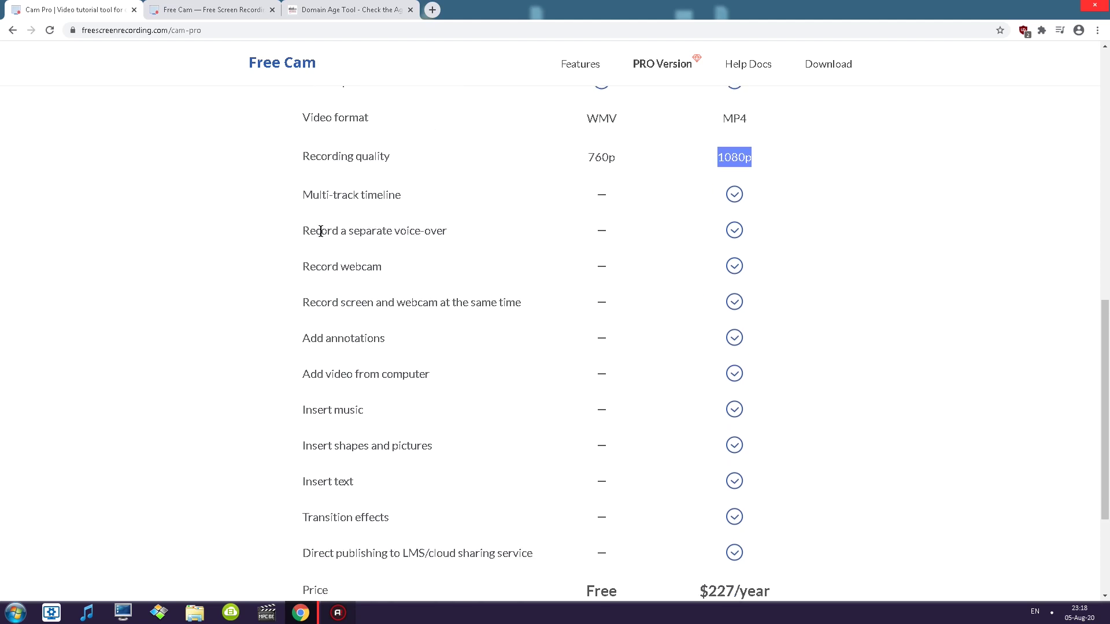
scroll(336, 269, "down", 2)
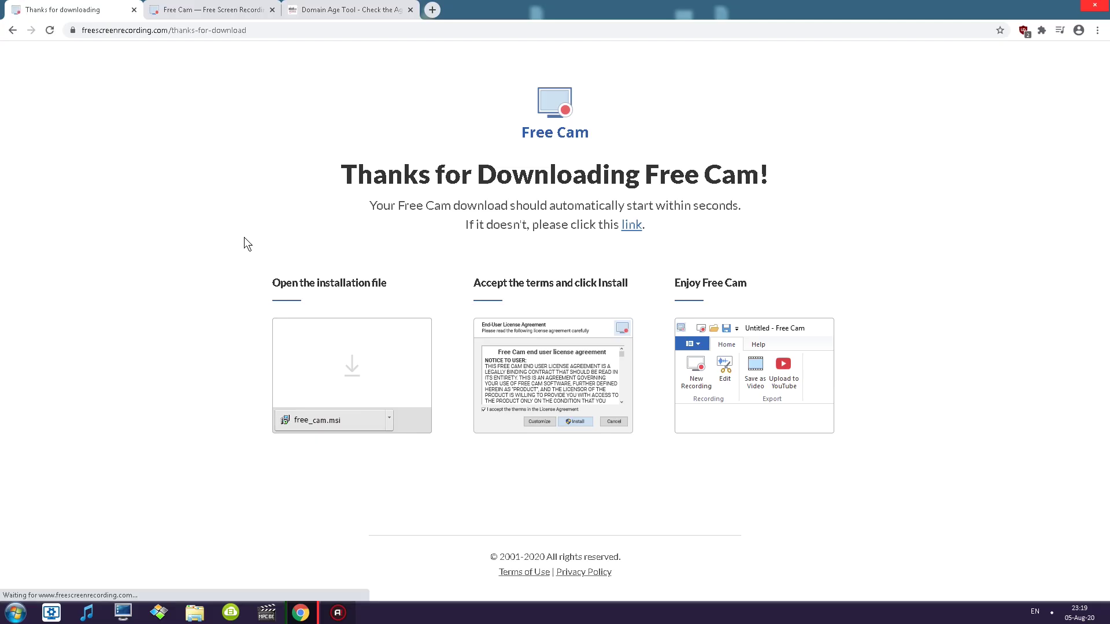
Load the thanks-for-download page address in the Free Cam tab
left_click(210, 9)
left_click(222, 30)
type("https://www.freescreenrecording.com/thanks-for-download")
key("Return")
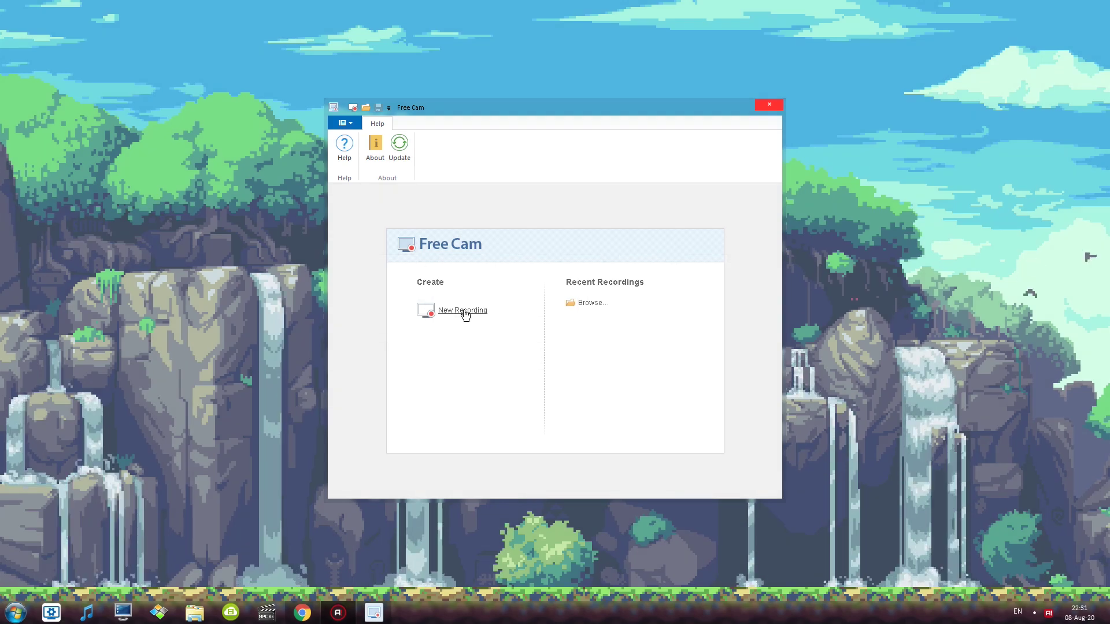
Move the 1280×720 capture frame up-left and record a 4-second test clip, stopping with Esc
left_click(464, 312)
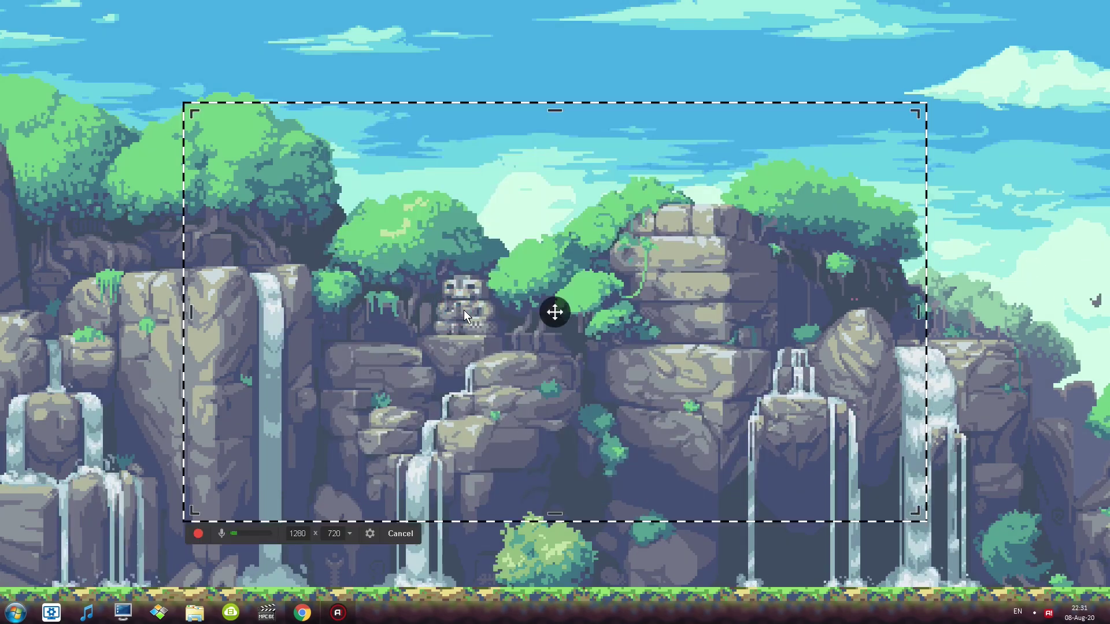
left_click(350, 533)
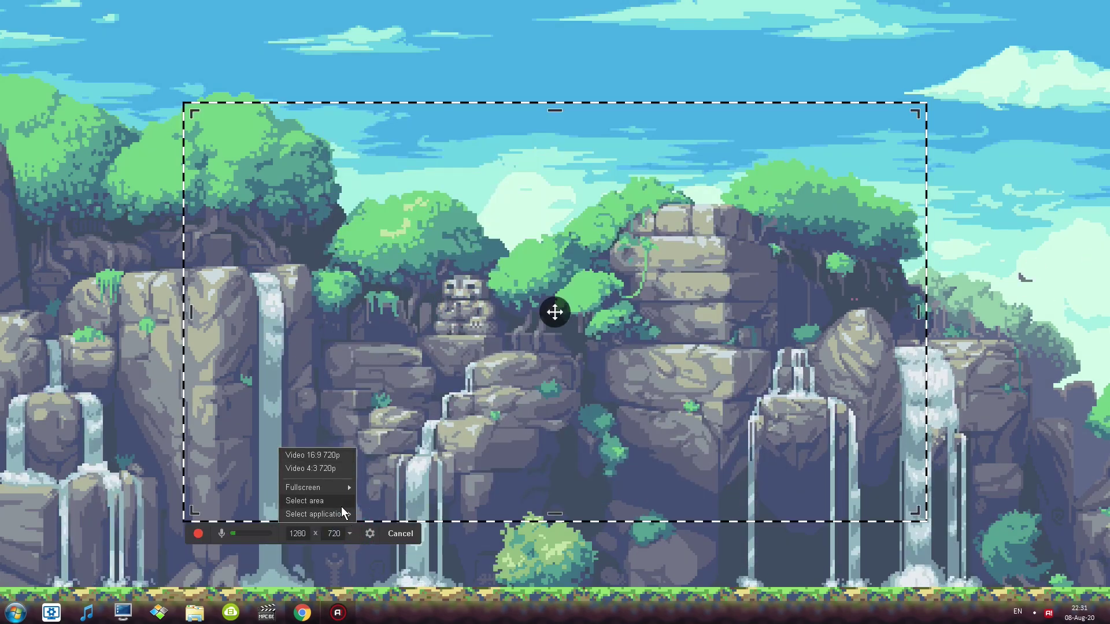
left_click_drag(368, 507, 298, 469)
left_click(279, 497)
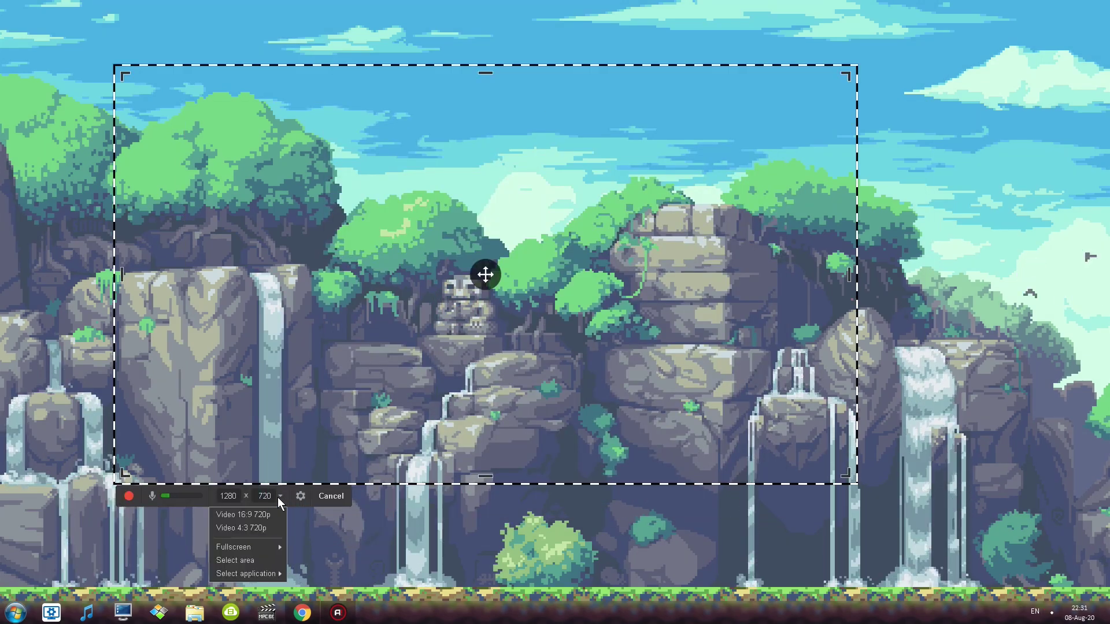
left_click(281, 497)
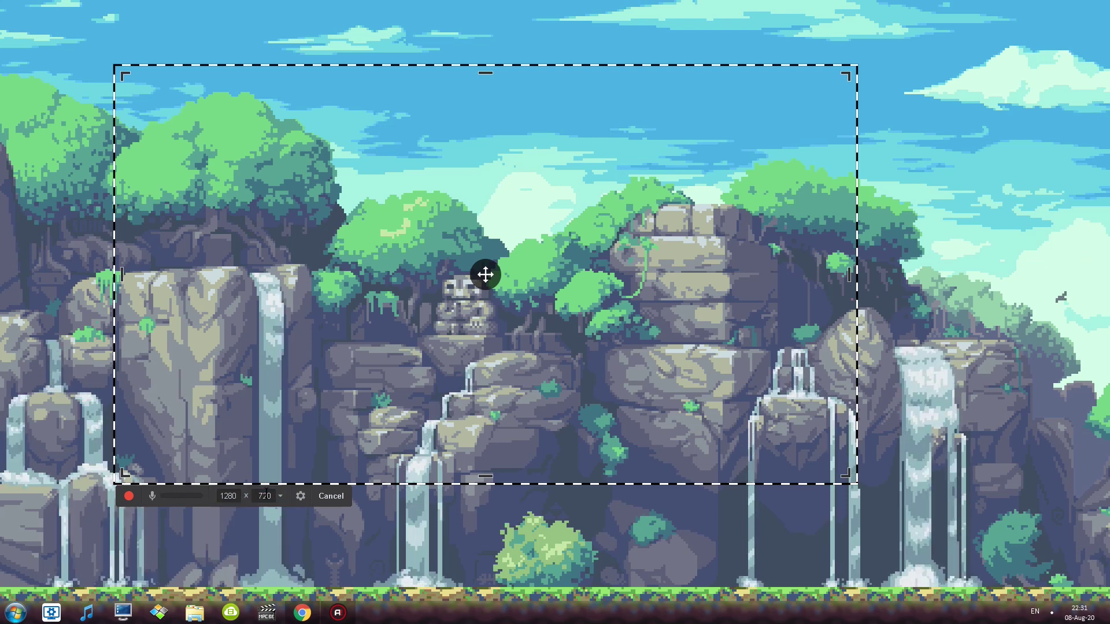
left_click(131, 495)
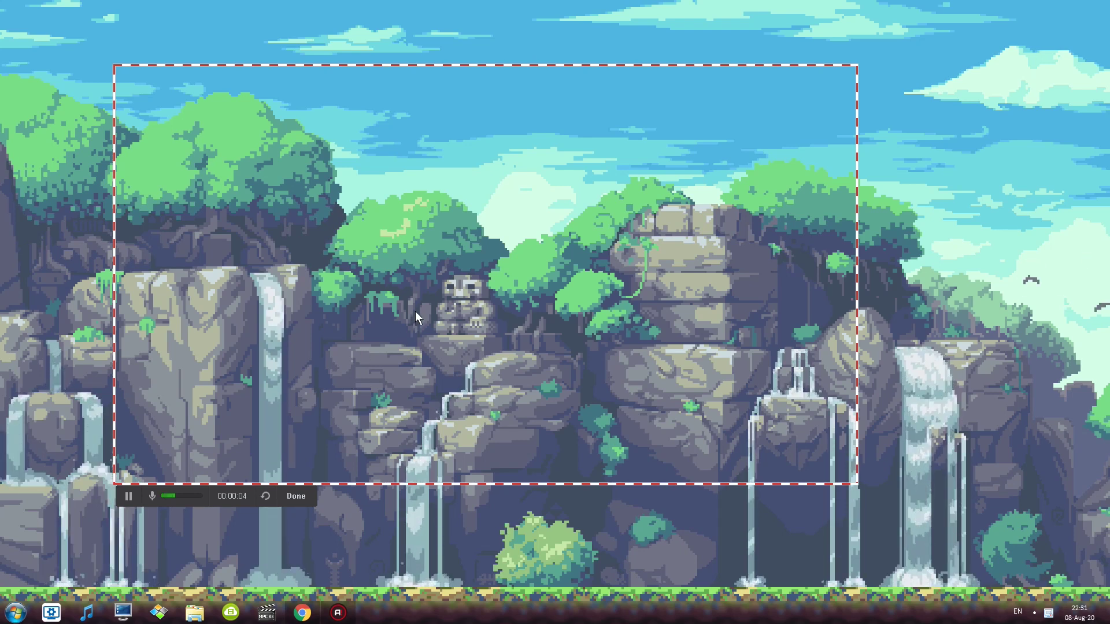
key("Escape")
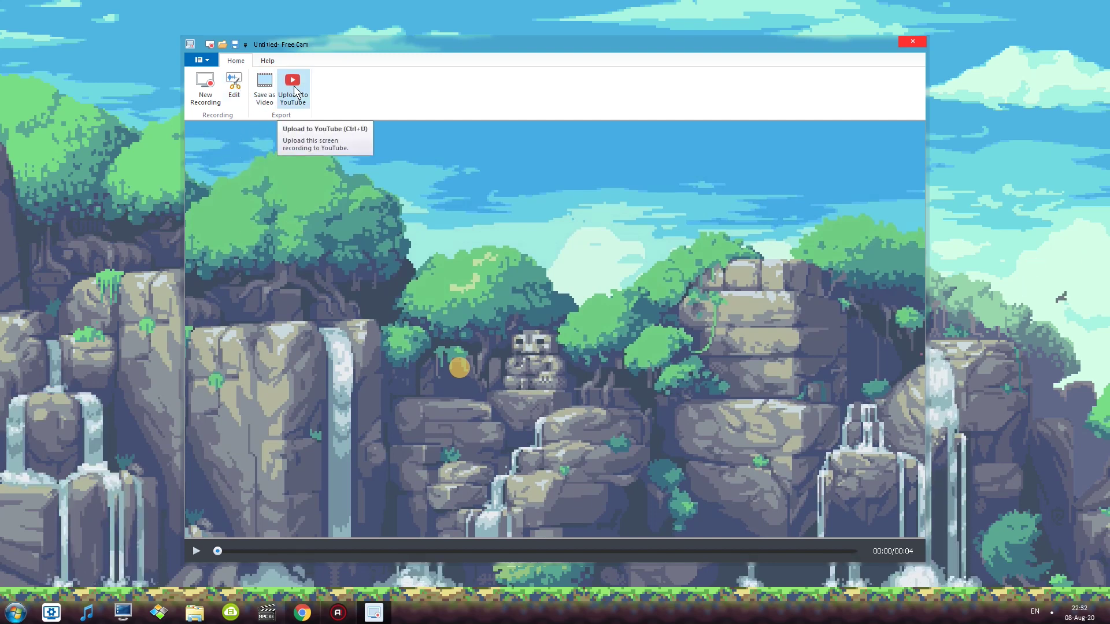
Save the test clip as a WMV video under the suggested file name
left_click(261, 81)
left_click(432, 288)
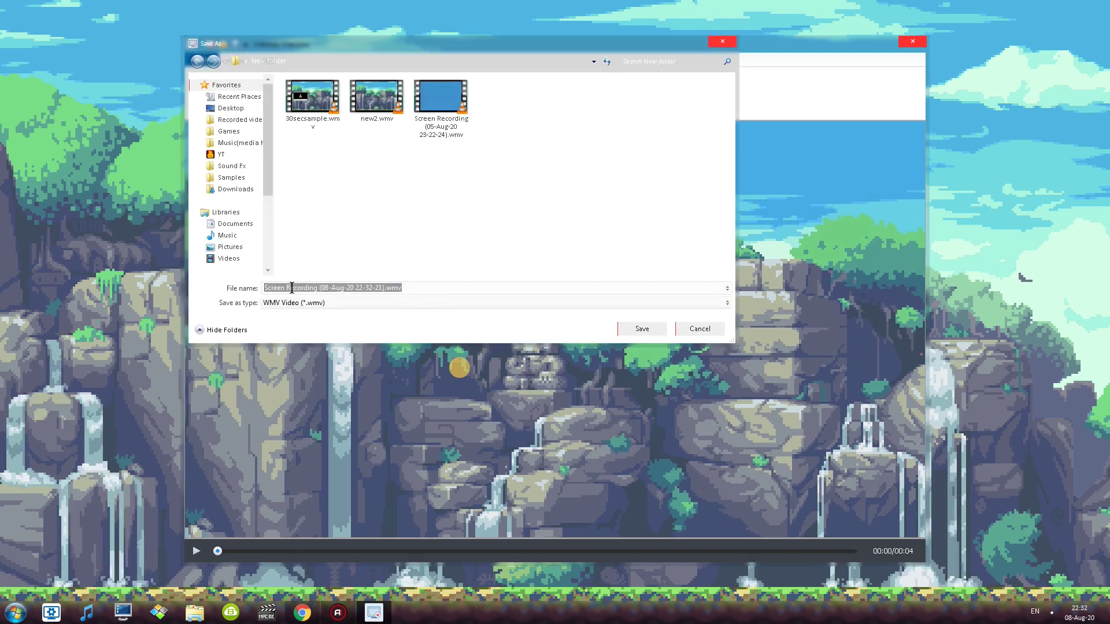
left_click(642, 329)
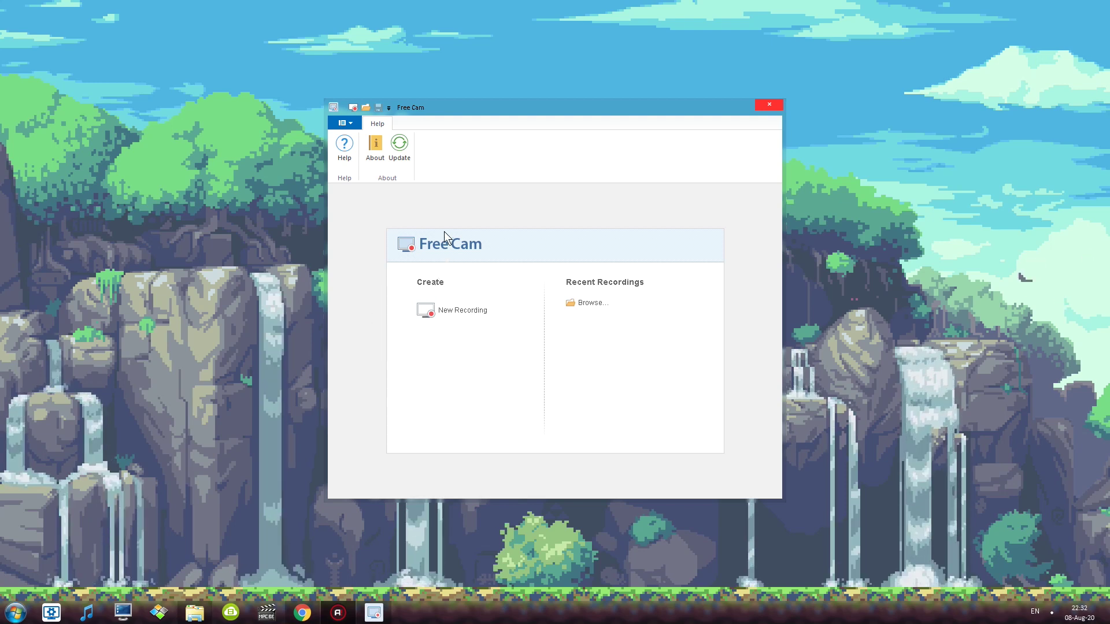
Start another new recording, toggle the microphone off and back on, and check the size presets
left_click(344, 124)
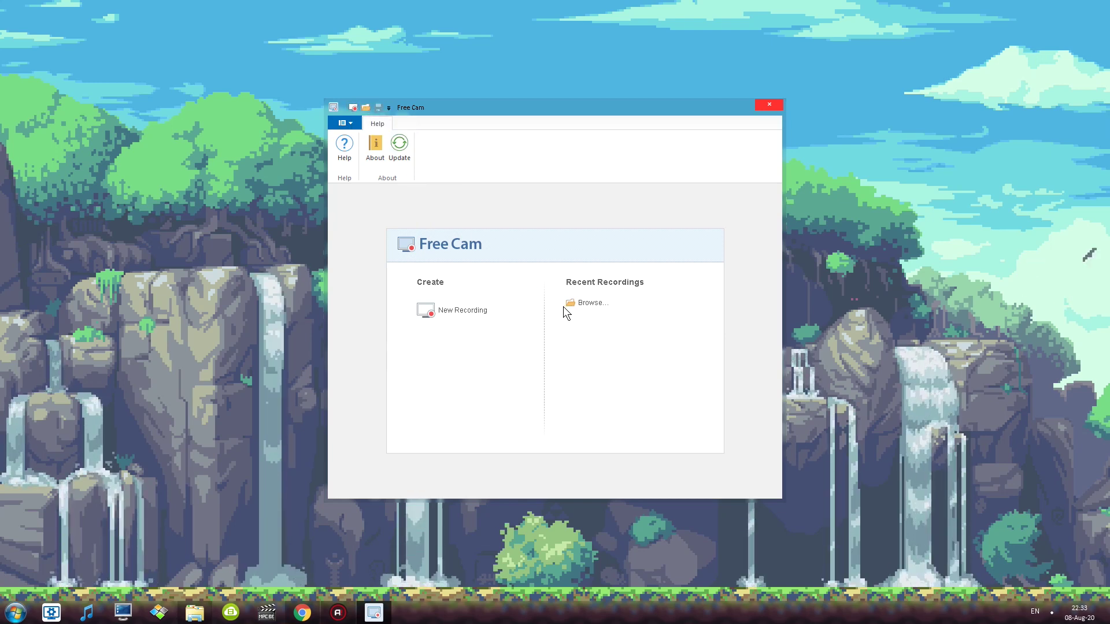
left_click(462, 311)
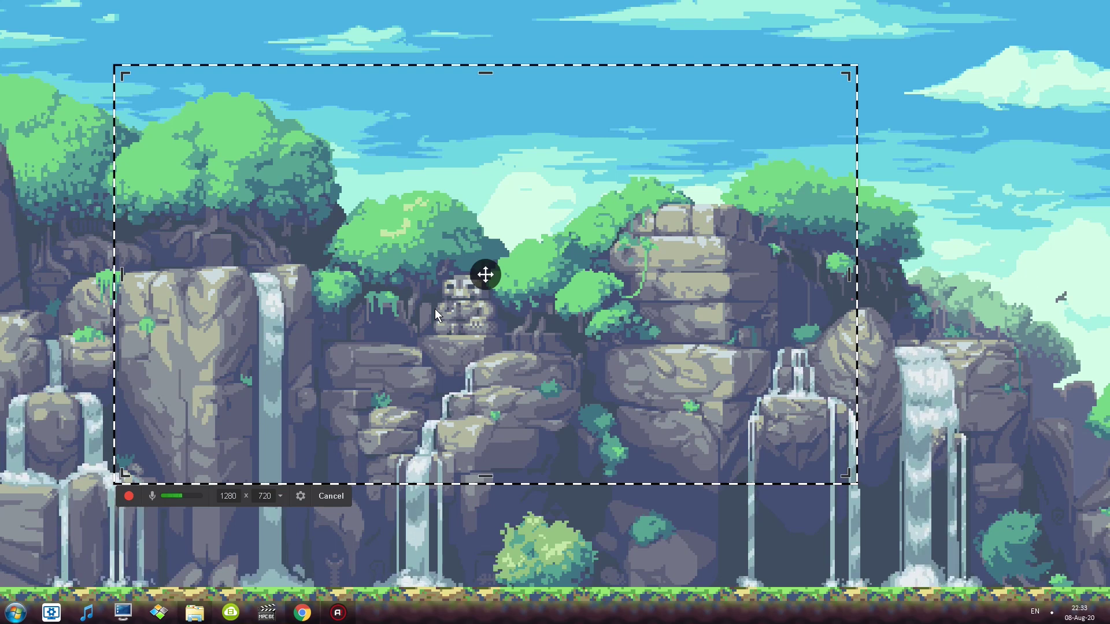
left_click(151, 496)
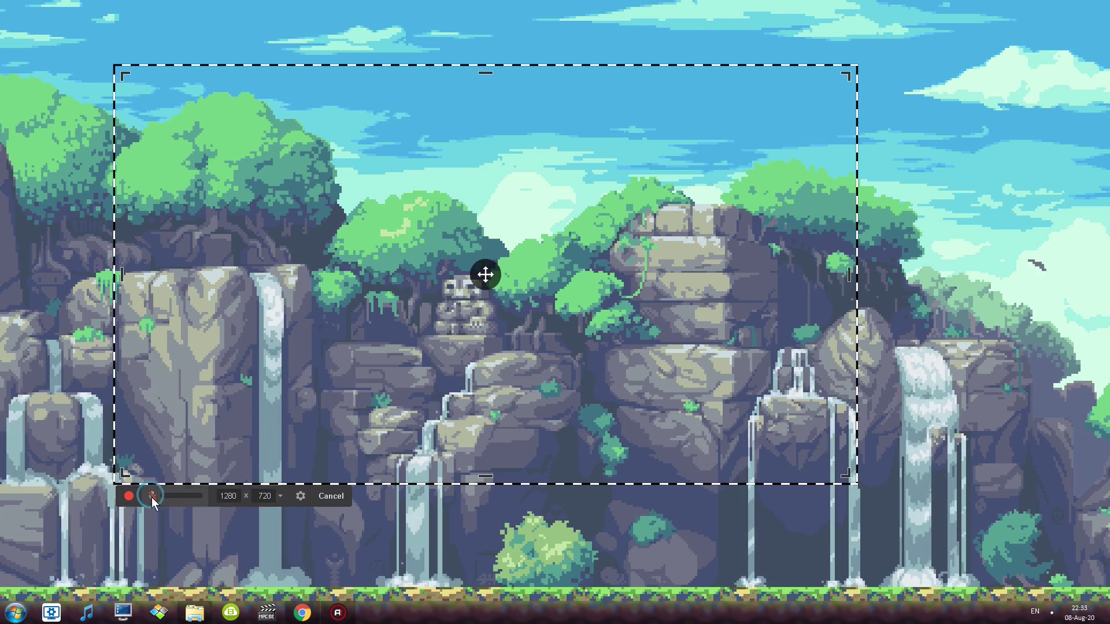
left_click(151, 496)
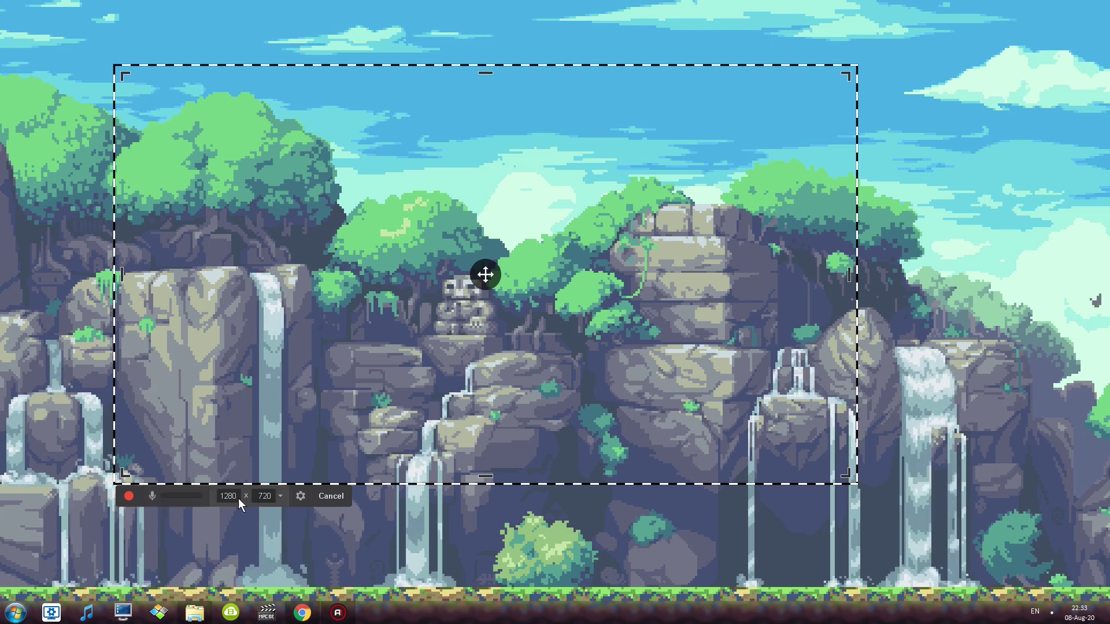
left_click(281, 496)
left_click(257, 561)
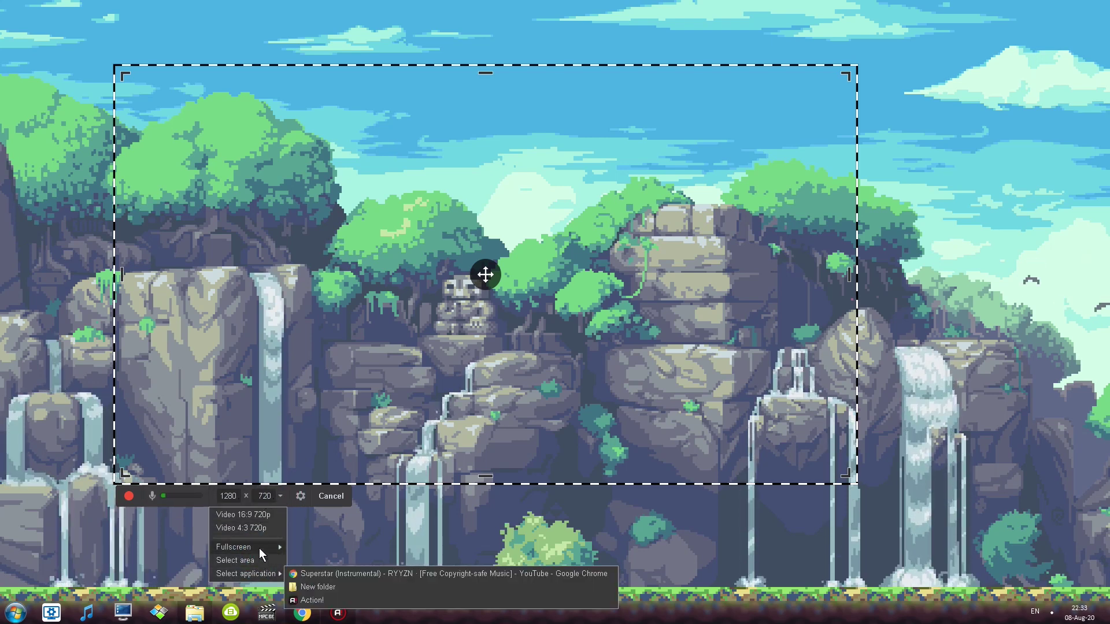
Review the recorder settings' Advanced options, confirm with OK, and begin recording
left_click(301, 497)
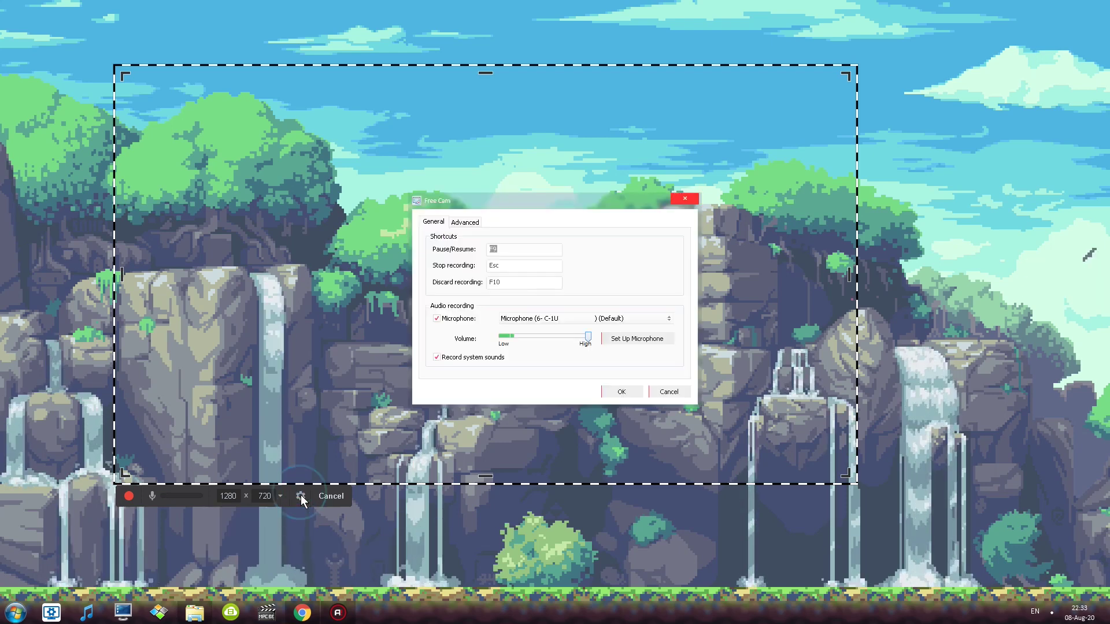
left_click_drag(448, 201, 355, 215)
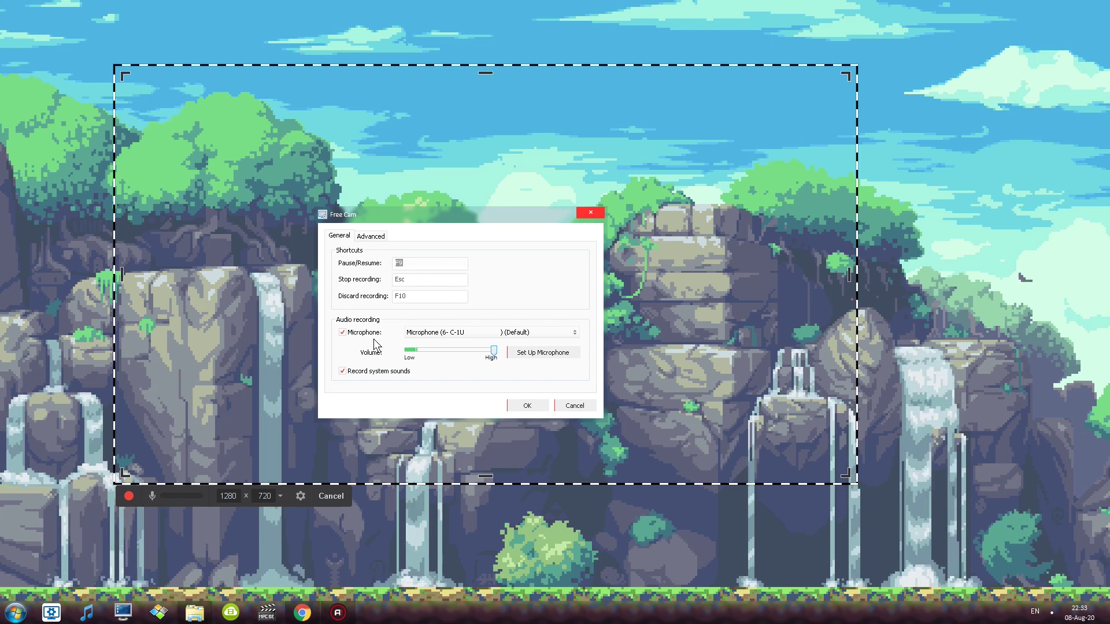
left_click(373, 236)
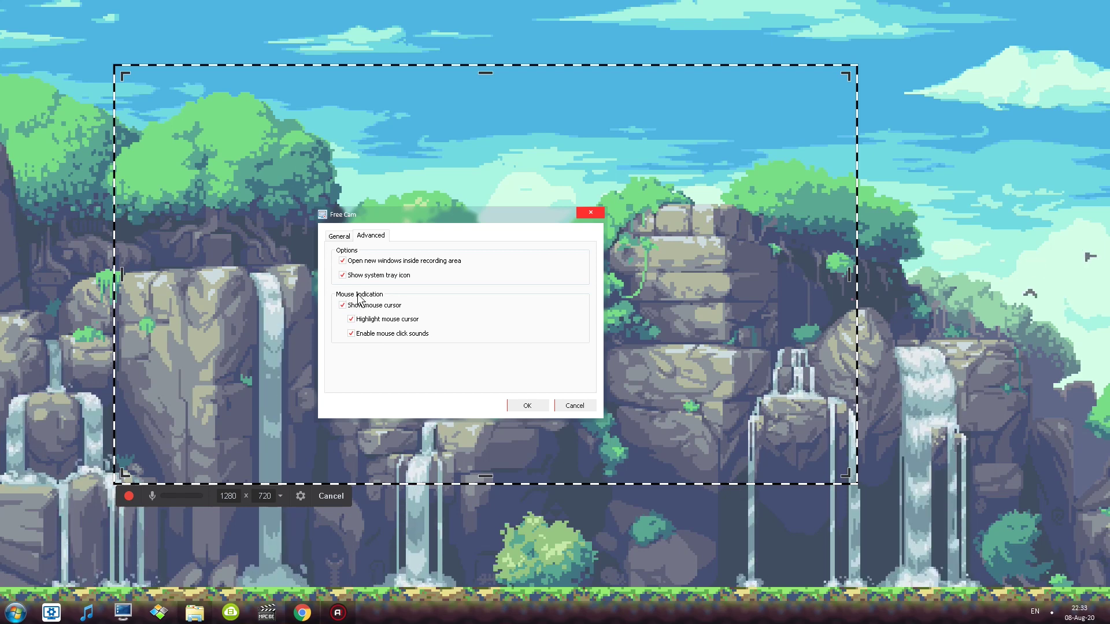
left_click(527, 406)
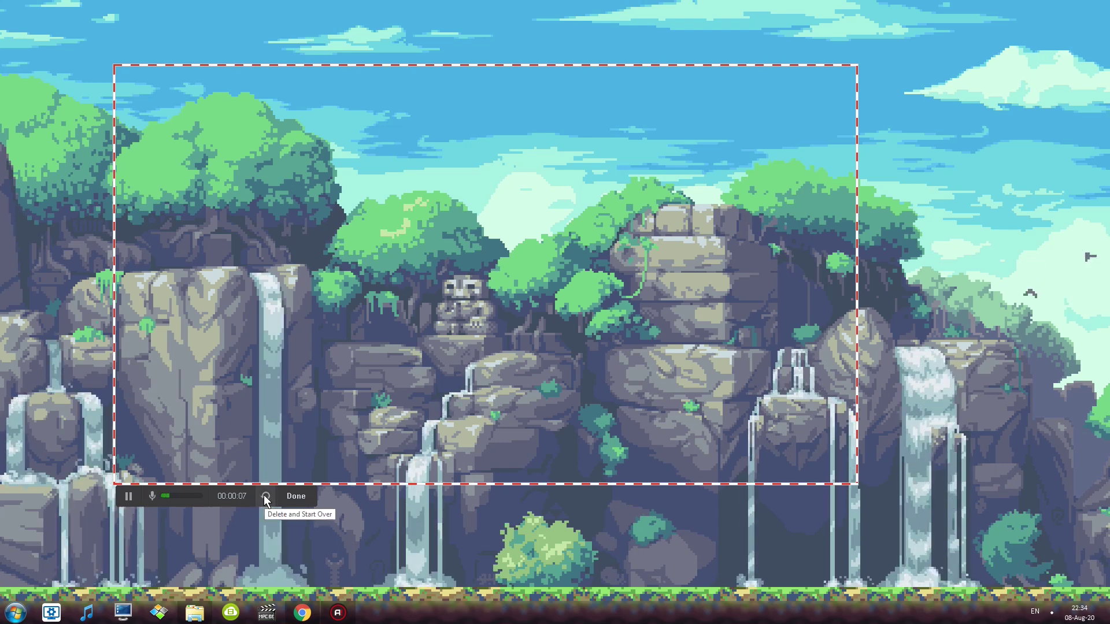
Finish the ten-second recording and load it into the Video Editor (00:10.33 long)
left_click(305, 497)
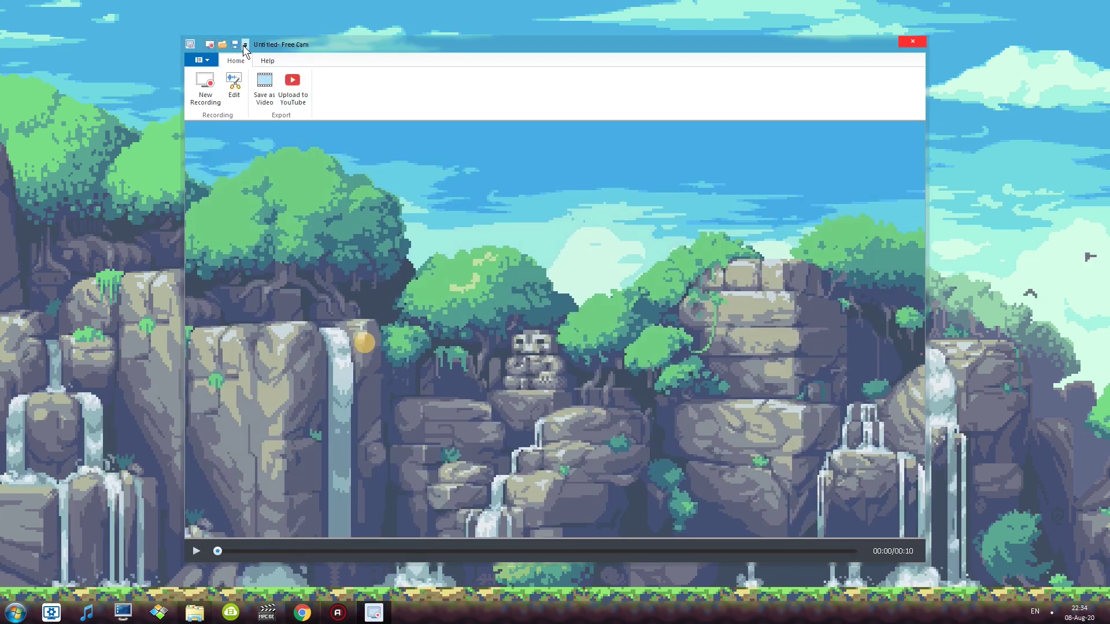
left_click(201, 60)
left_click(370, 65)
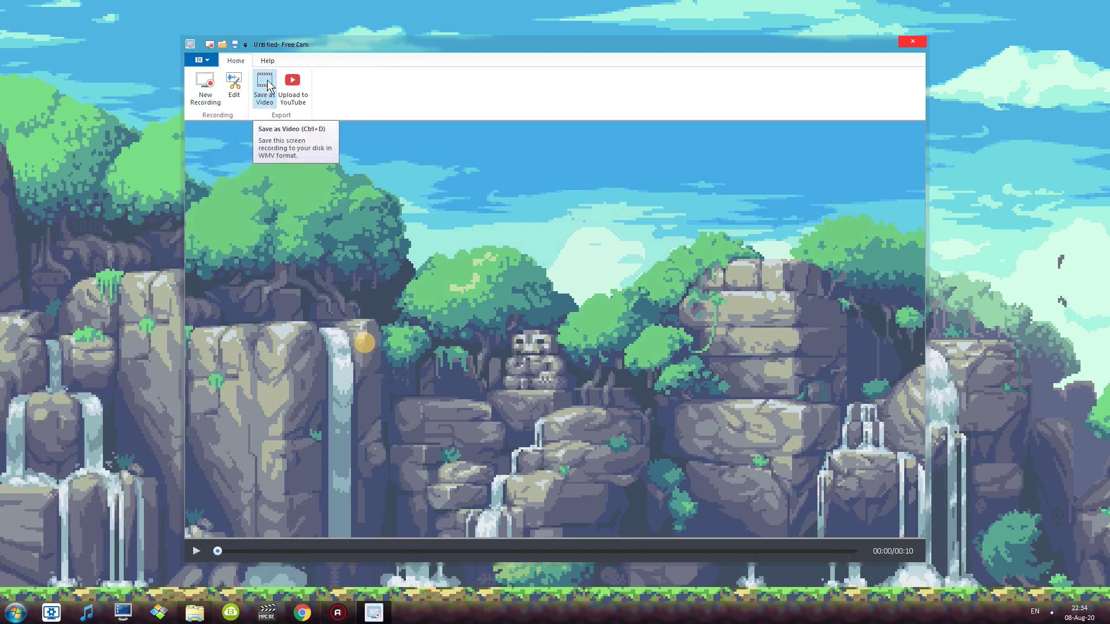
left_click(234, 81)
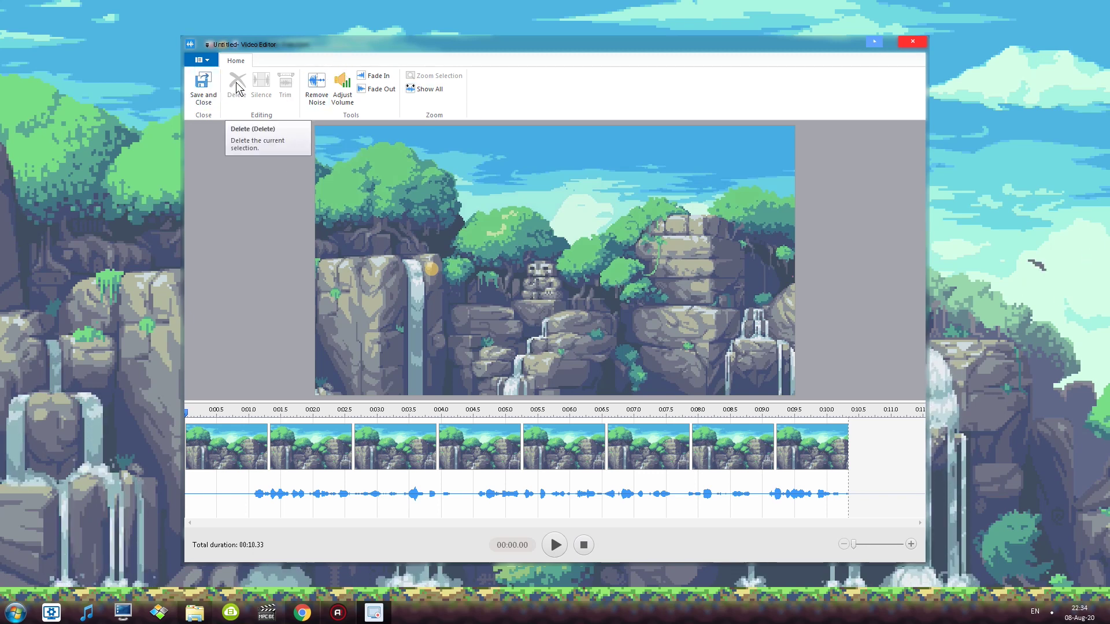
Select about 2.4 to 4.0 seconds on the timeline, then zoom the timeline in and back out
left_click_drag(339, 451, 442, 460)
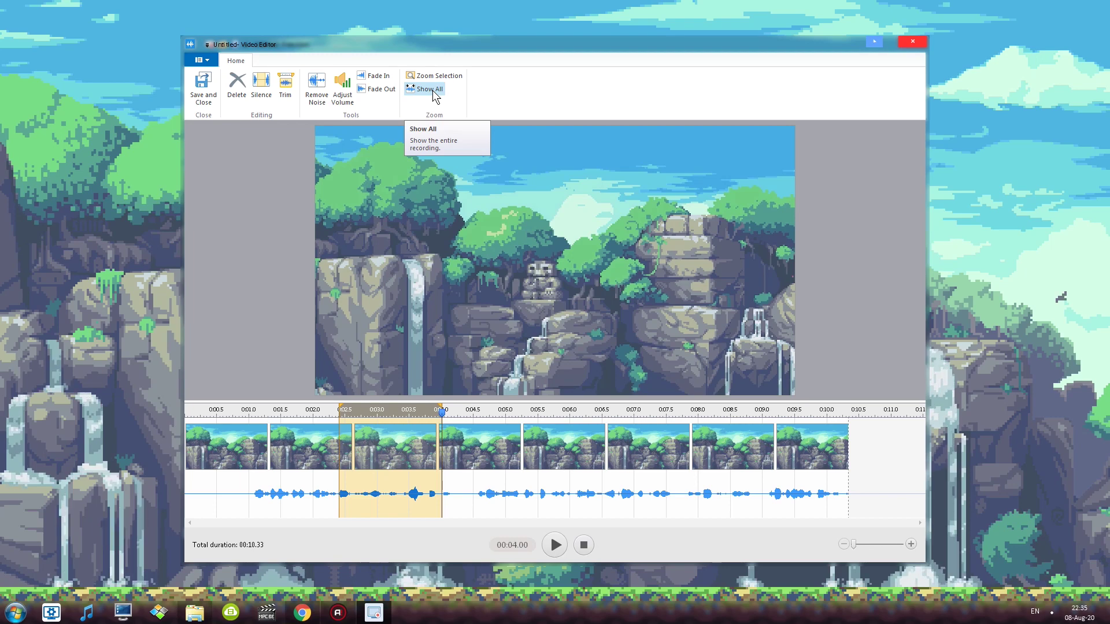
mouse_move(855, 549)
left_mouse_down()
mouse_move(912, 540)
mouse_move(845, 549)
left_mouse_up()
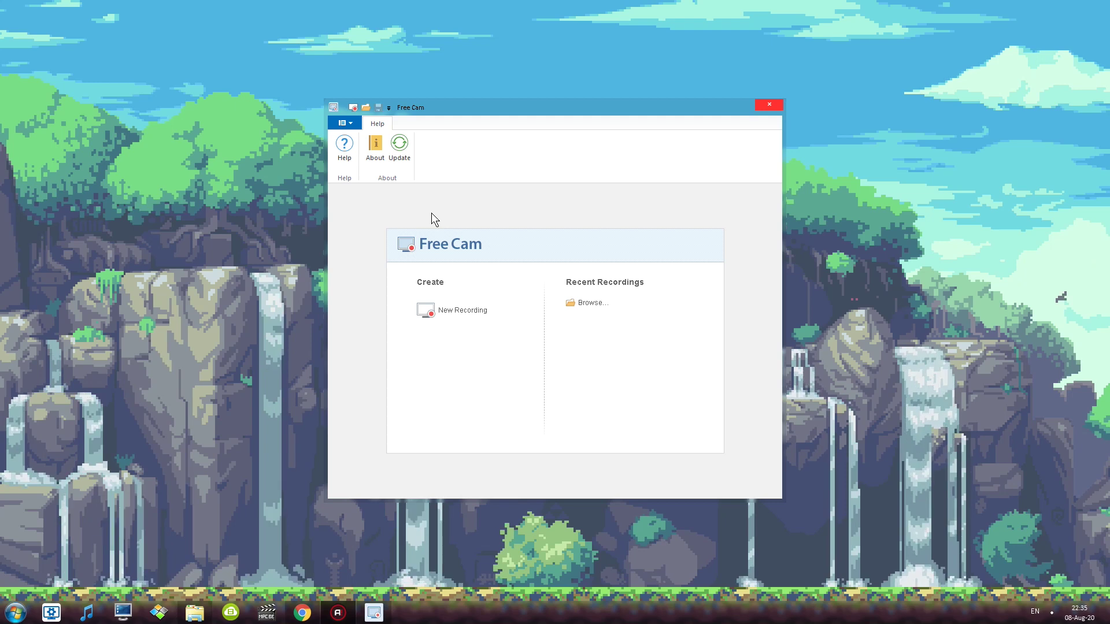
Check the application menu twice, then collapse the ribbon with Ctrl+F1
left_click(342, 124)
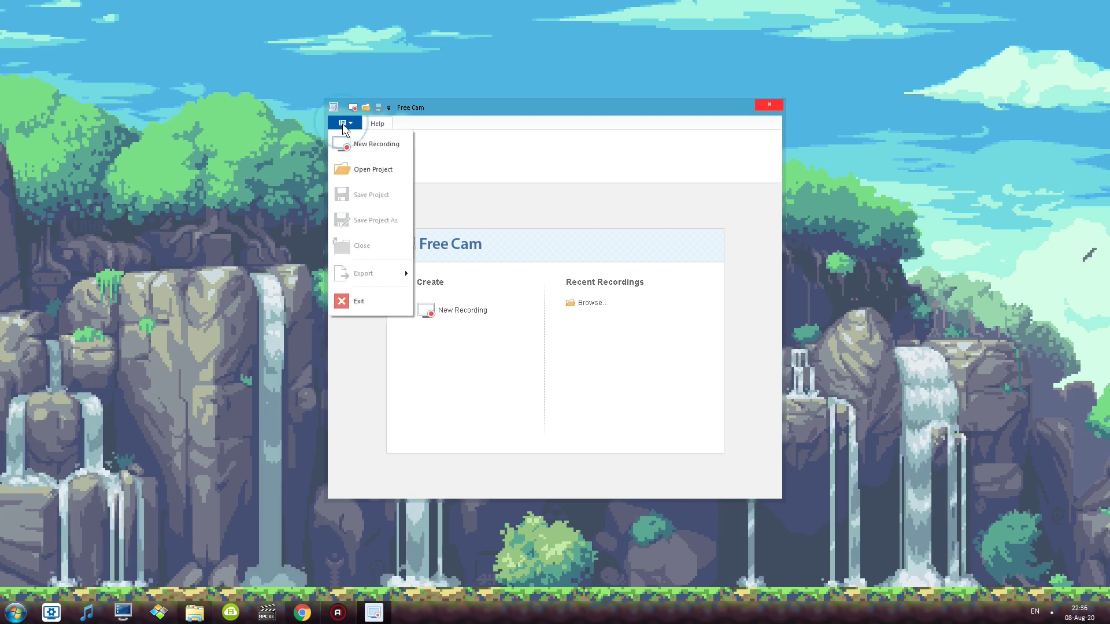
left_click(346, 125)
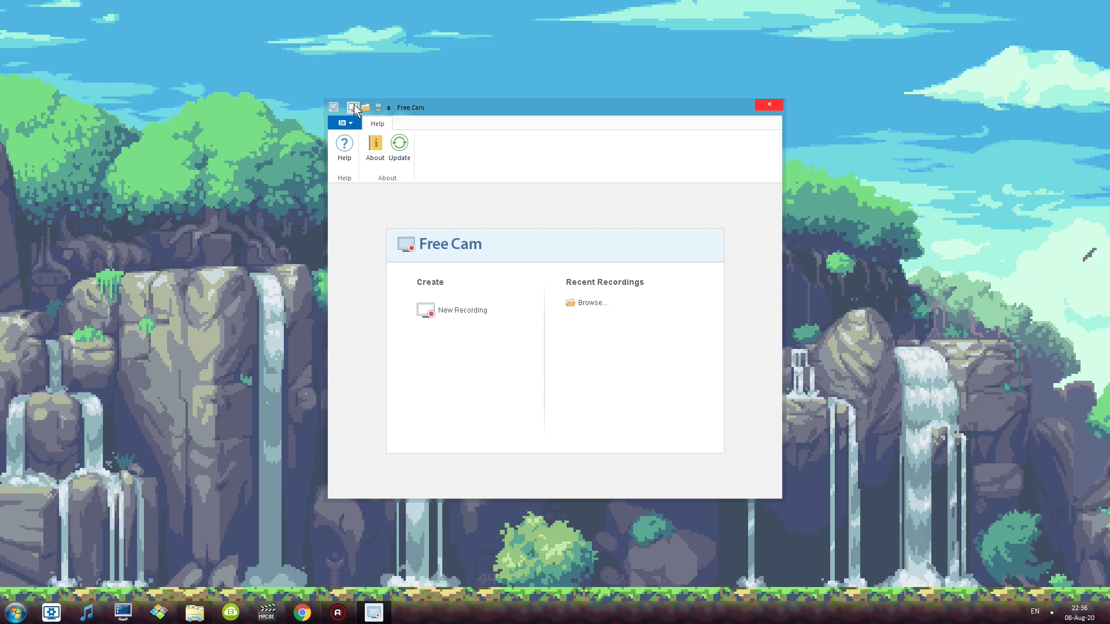
left_click(346, 123)
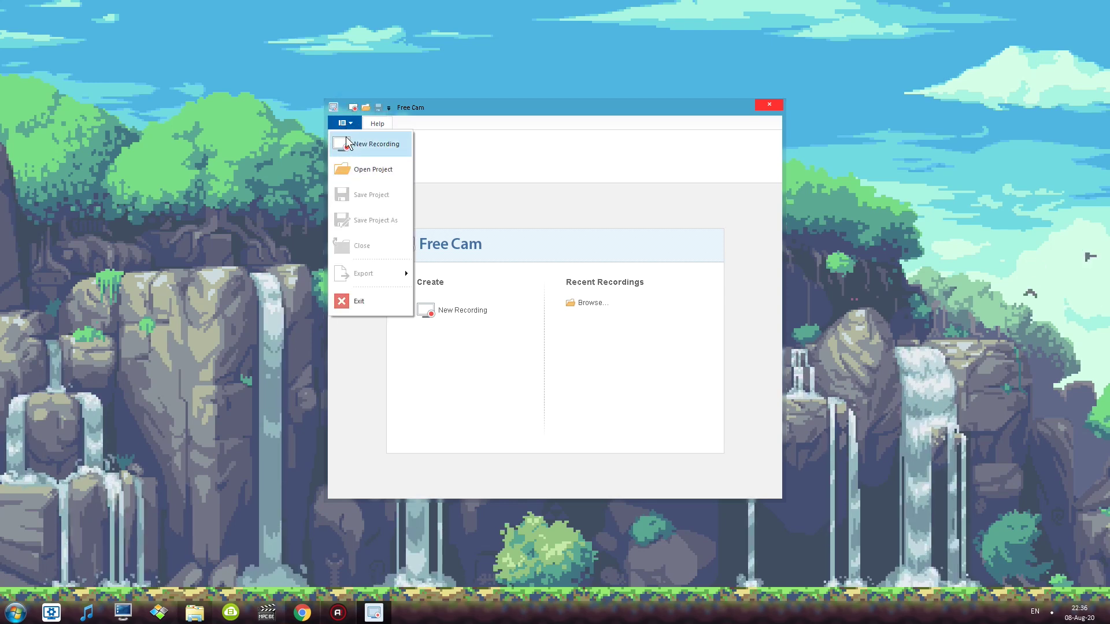
left_click(487, 202)
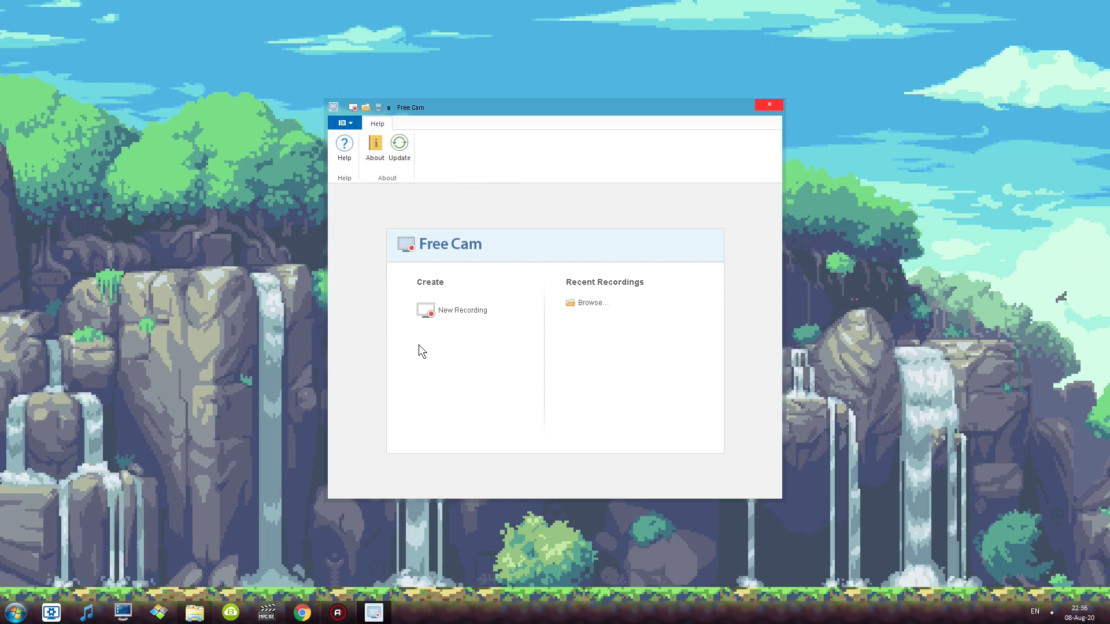
key("ctrl+F1")
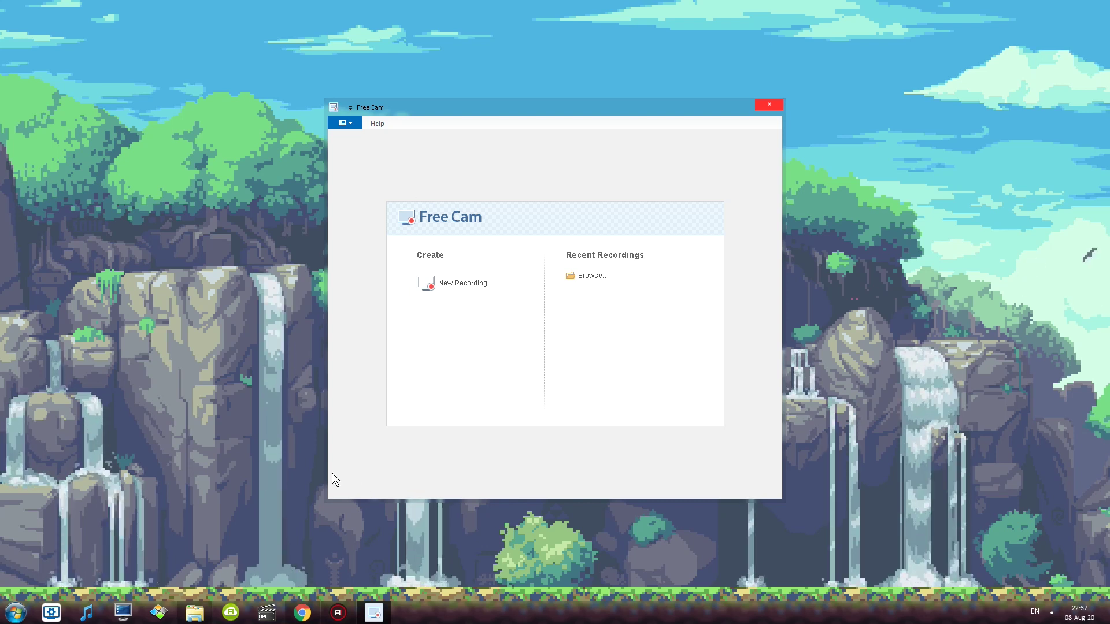
Inspect the recording in MediaInfo, highlighting the 24.000 FPS frame rate line, then close it
left_click(193, 613)
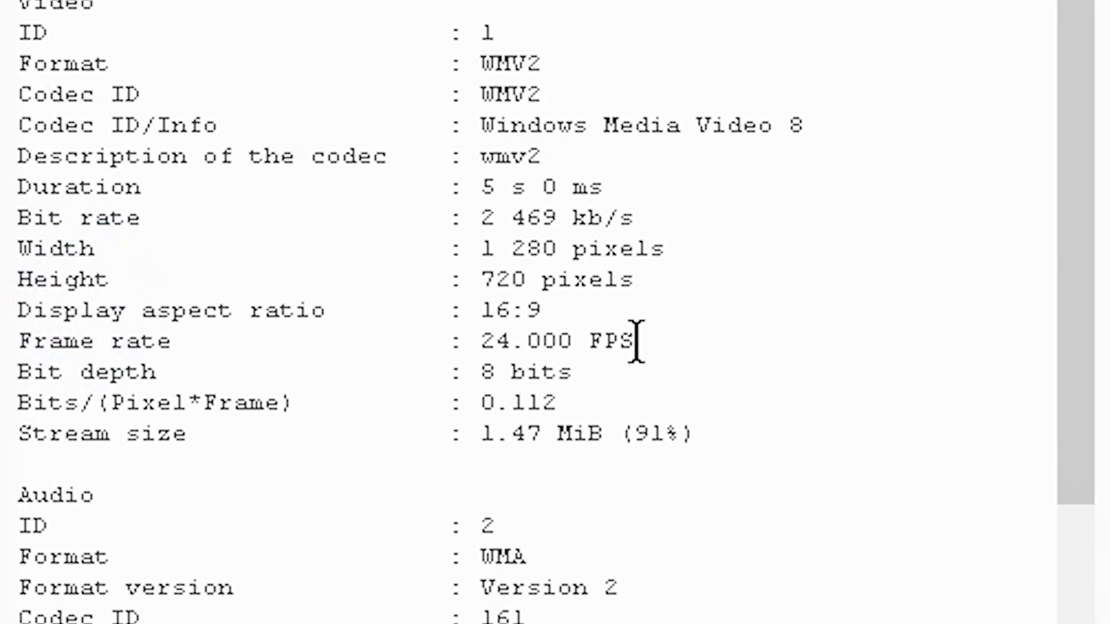
left_click_drag(636, 340, 17, 341)
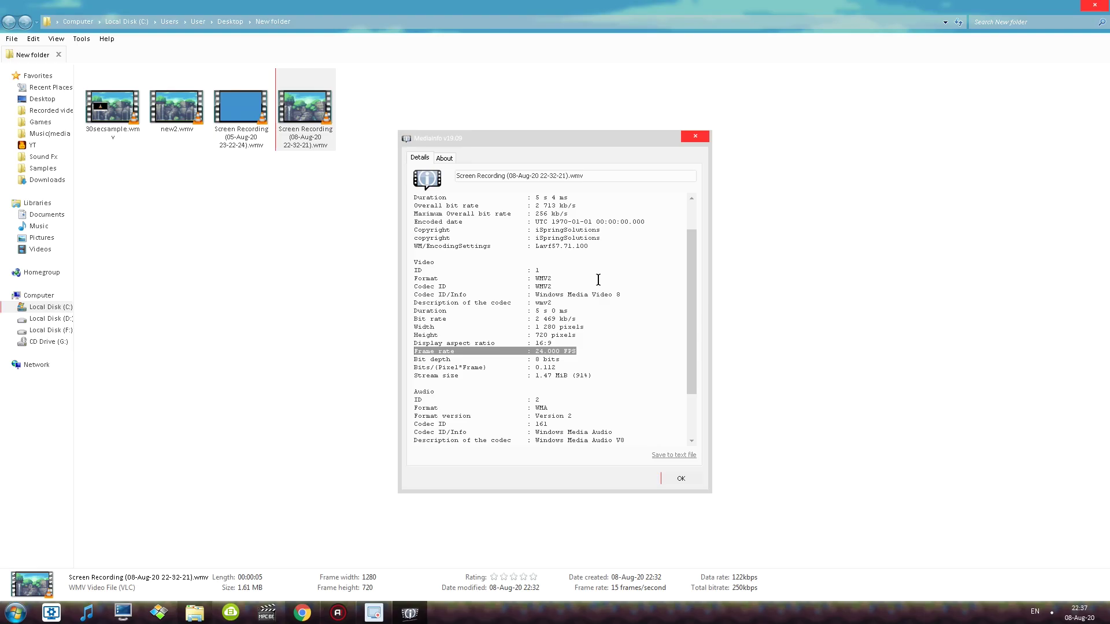
left_click(694, 142)
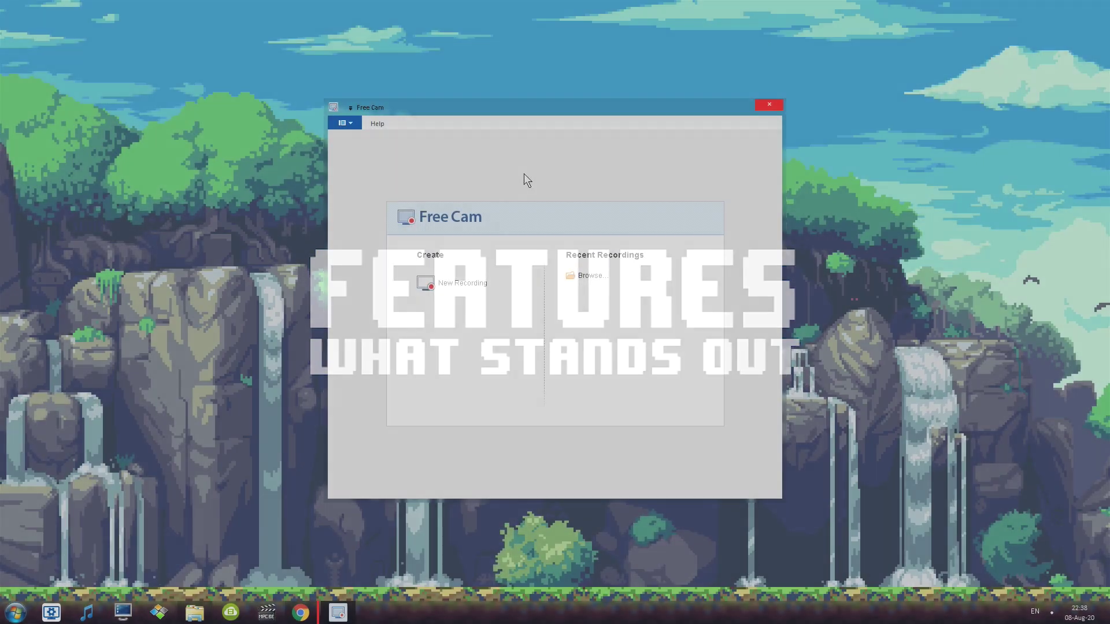
Start a new one-second recording and bring up the help on noise removal
left_click(457, 283)
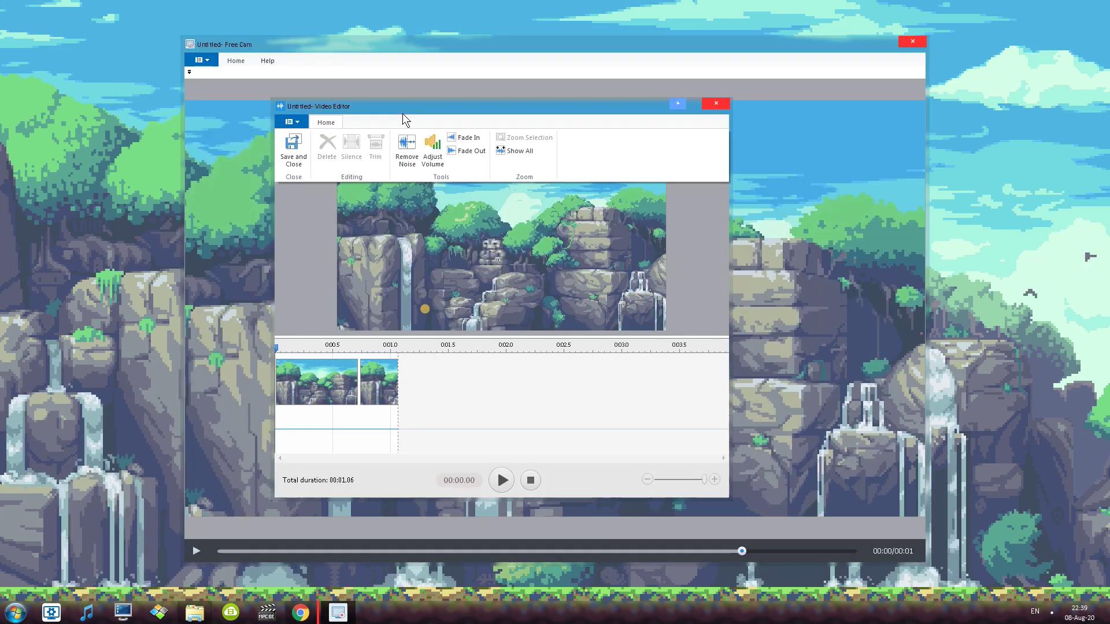
left_click(412, 149)
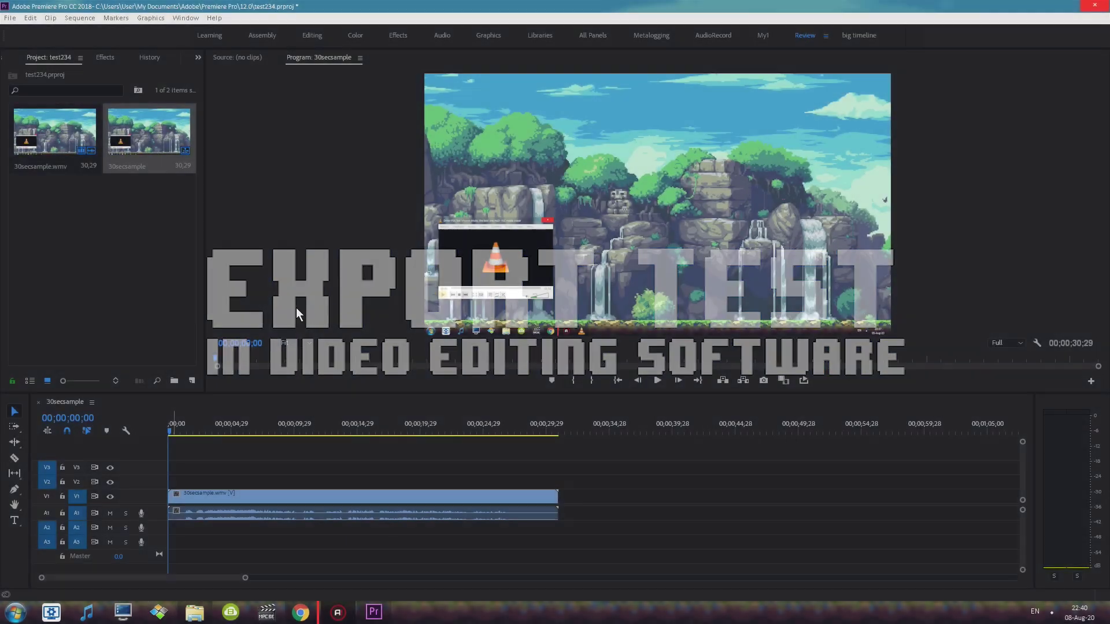
Scrub through 30secsample.wmv on the timeline, then play the sequence and stop it
left_click_drag(200, 417, 283, 429)
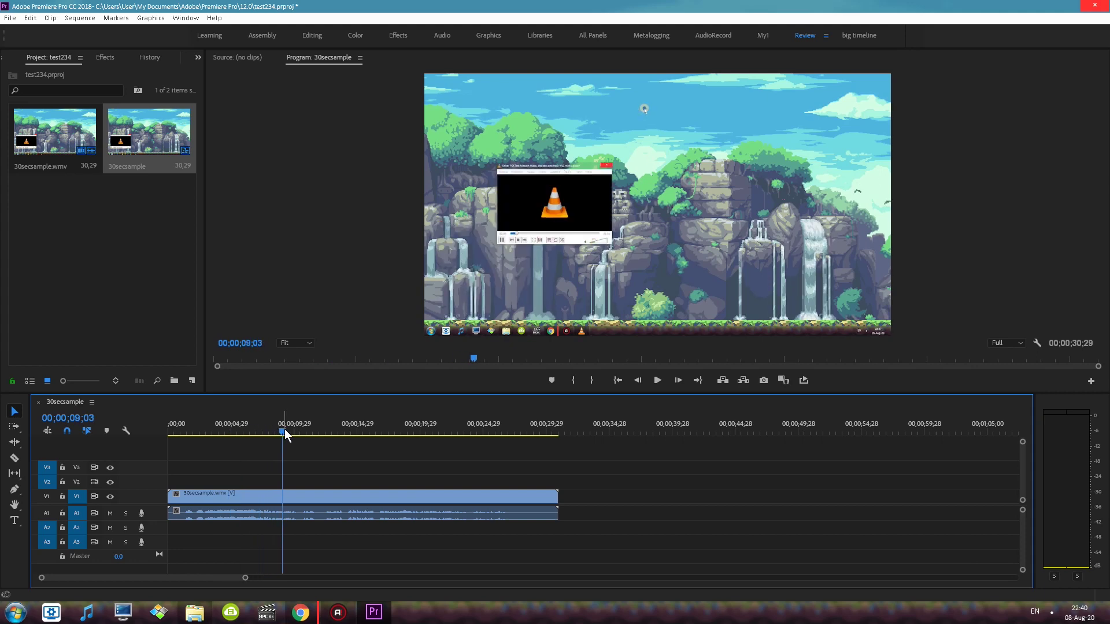
left_click(656, 380)
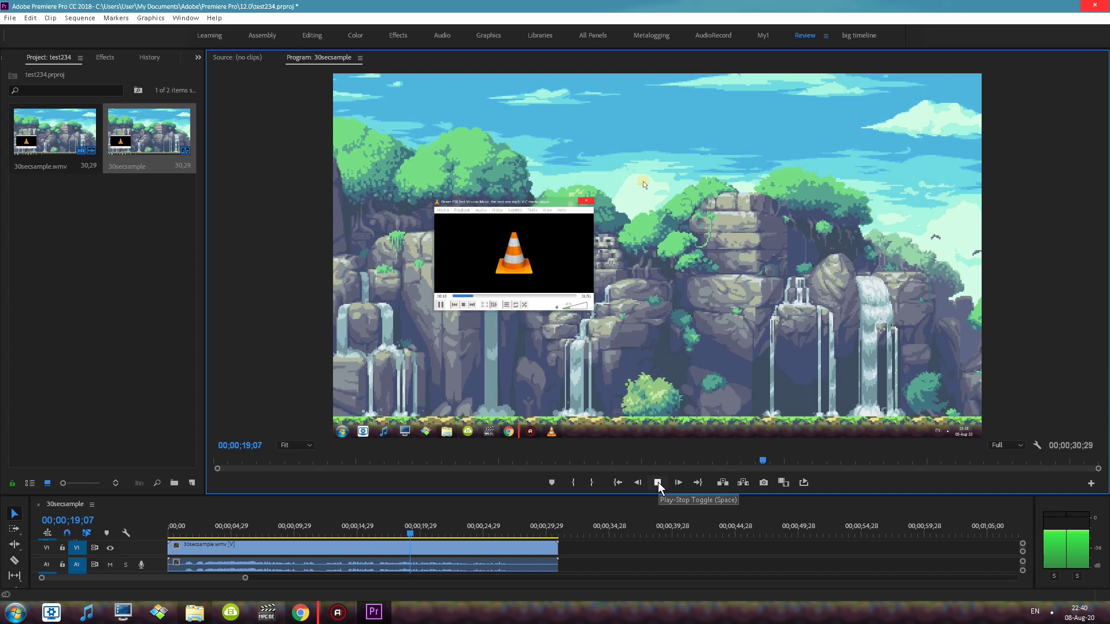
left_click(658, 483)
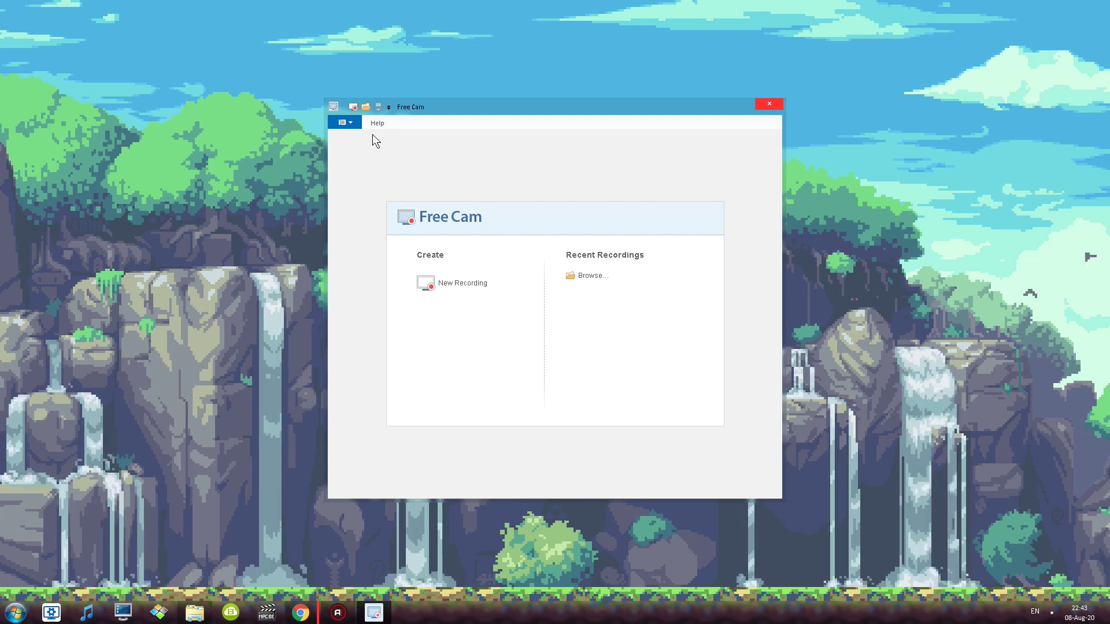
Browse for an existing recording from the application menu, then cancel
left_click(355, 122)
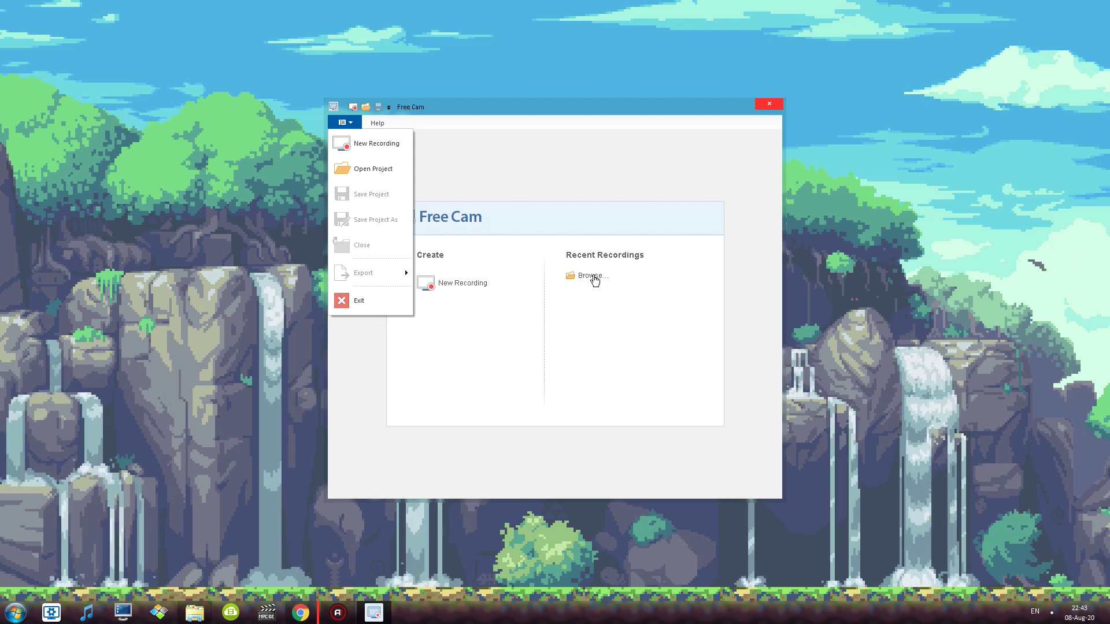
left_click(595, 276)
left_click(830, 390)
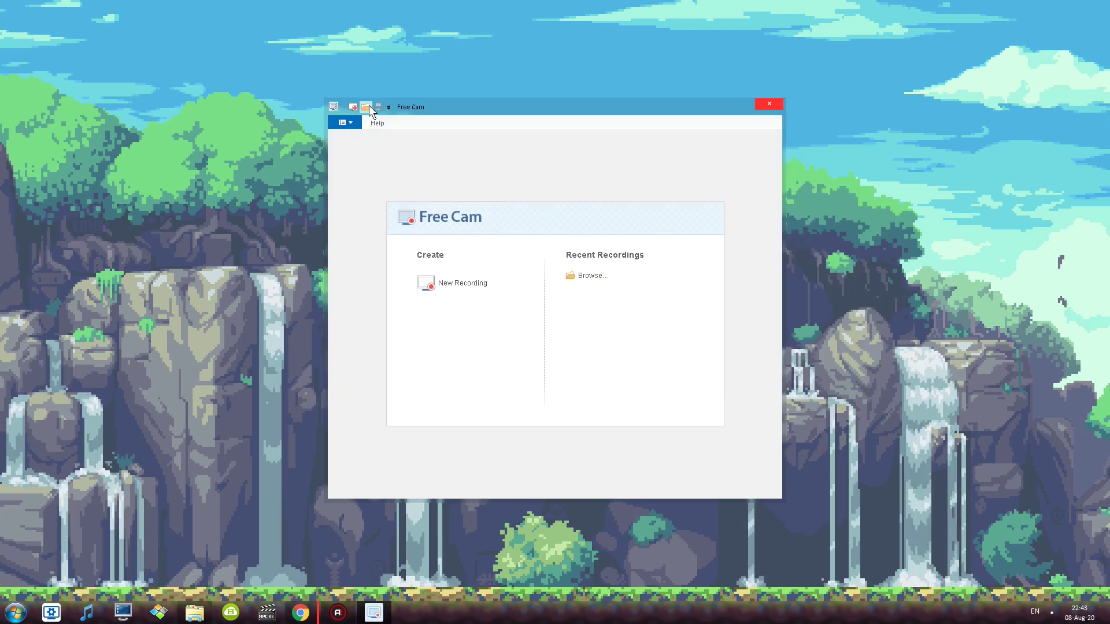
Try Open Project twice, cancelling the file dialog each time without choosing anything
left_click(367, 107)
left_click(837, 390)
left_click(345, 122)
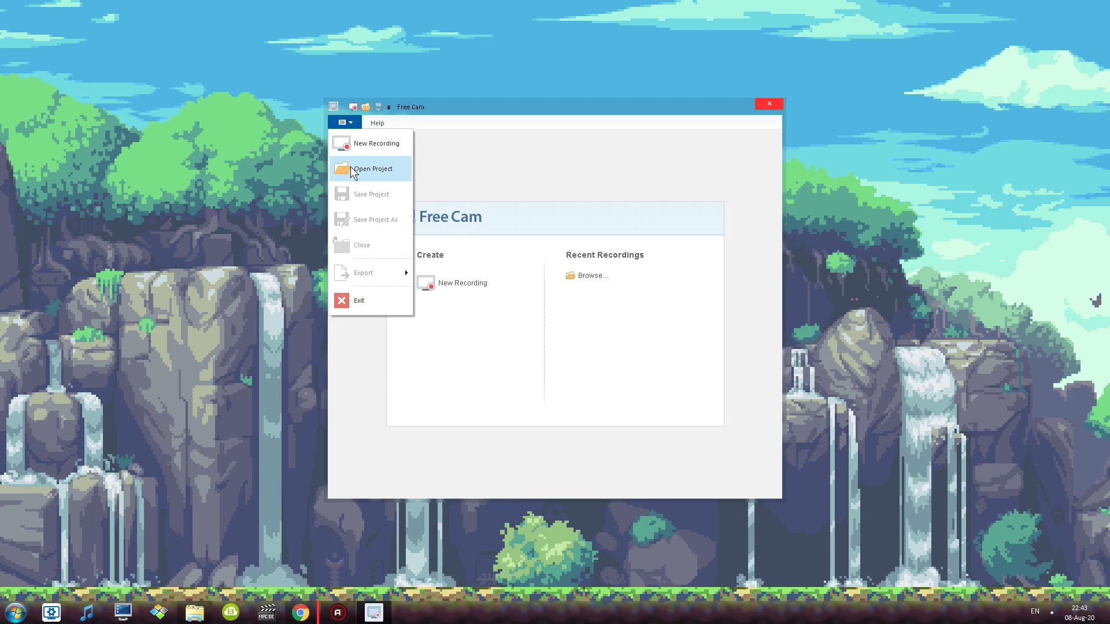
left_click(352, 170)
left_click(827, 391)
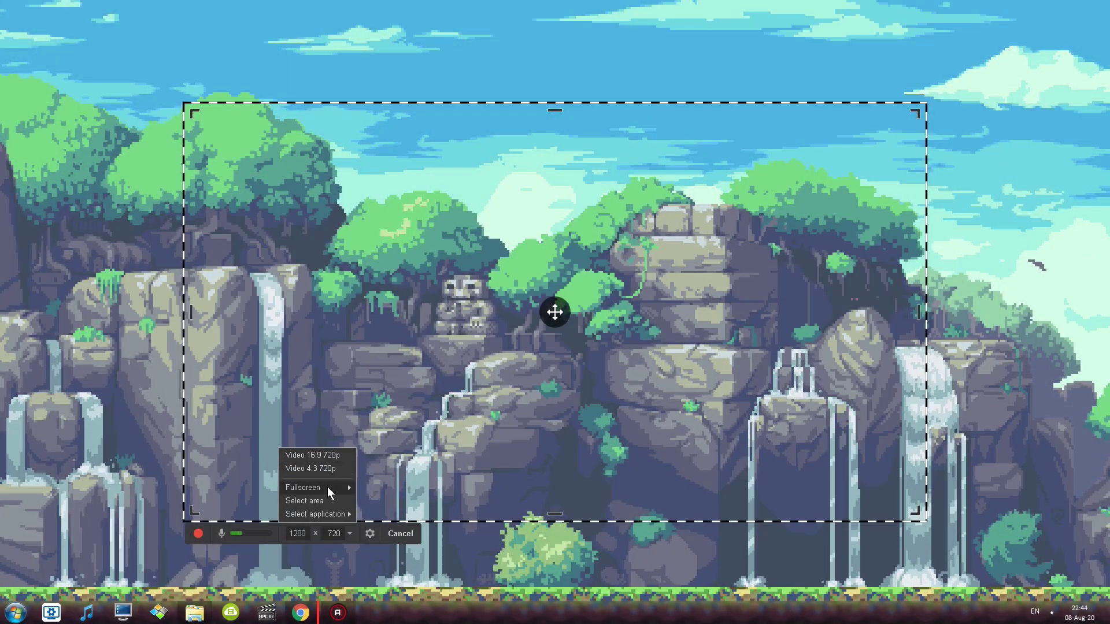
Capture the full 1920x1080 monitor, review Advanced and General settings, then launch the microphone wizard
mouse_move(327, 488)
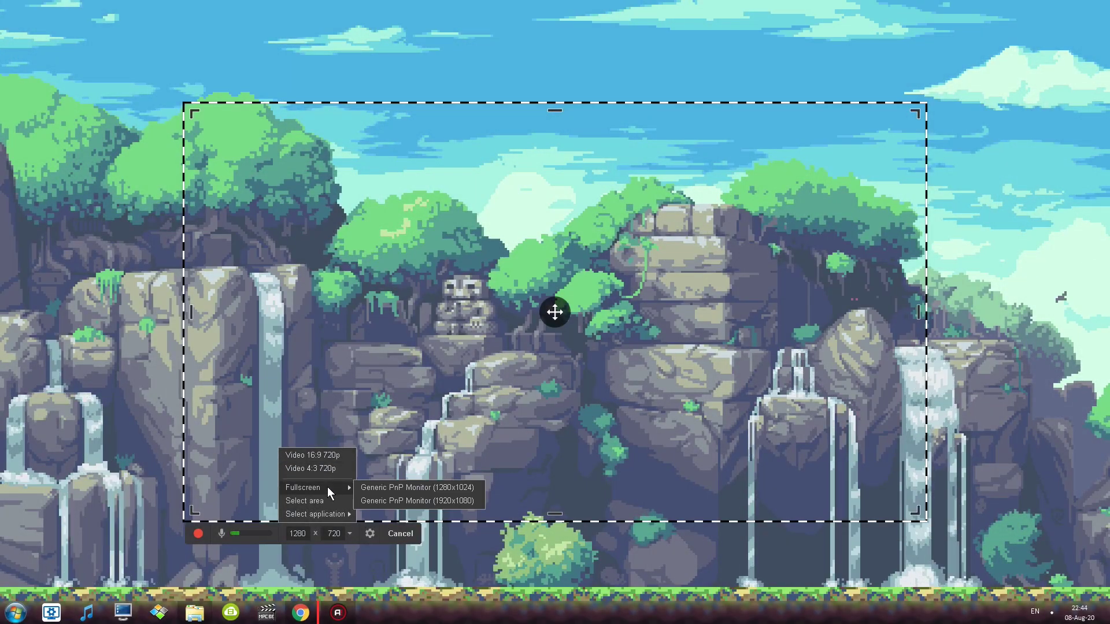
left_click(426, 501)
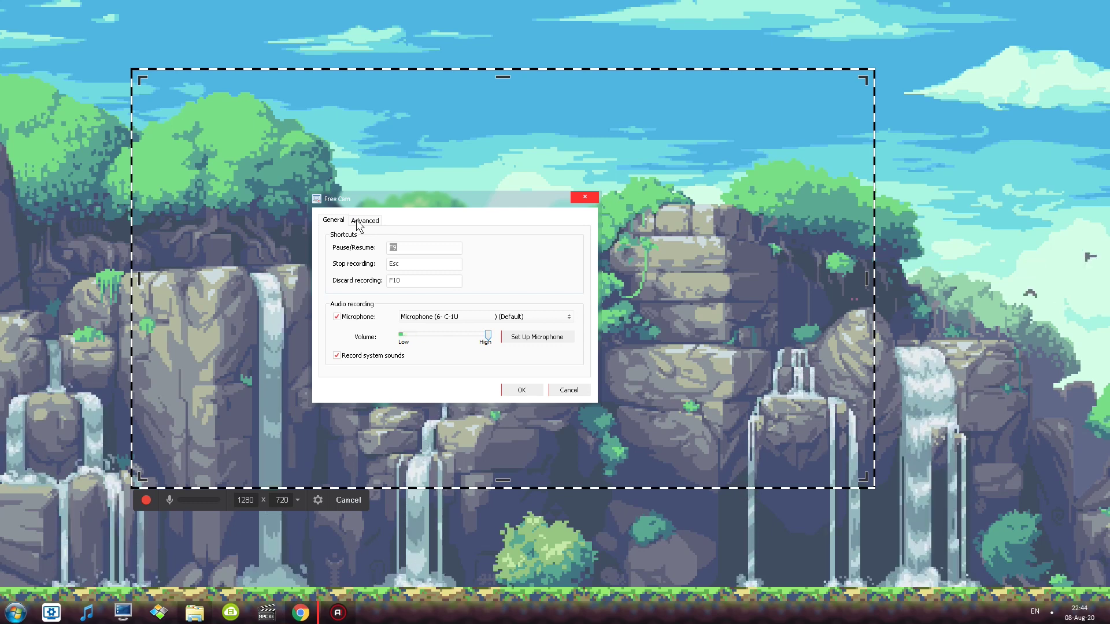
left_click(358, 223)
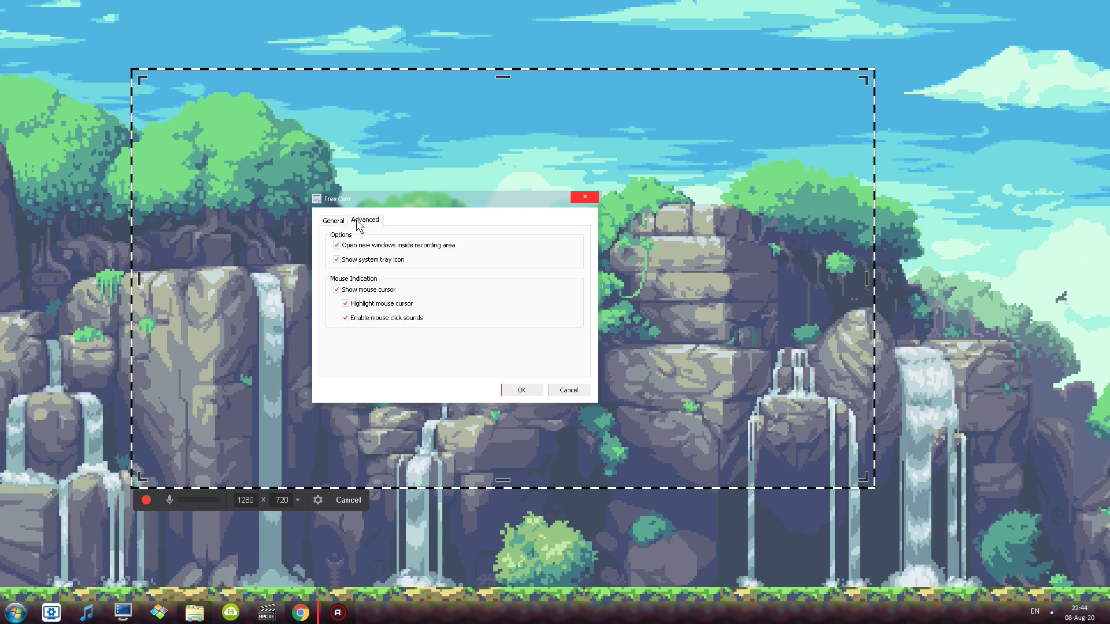
left_click(334, 222)
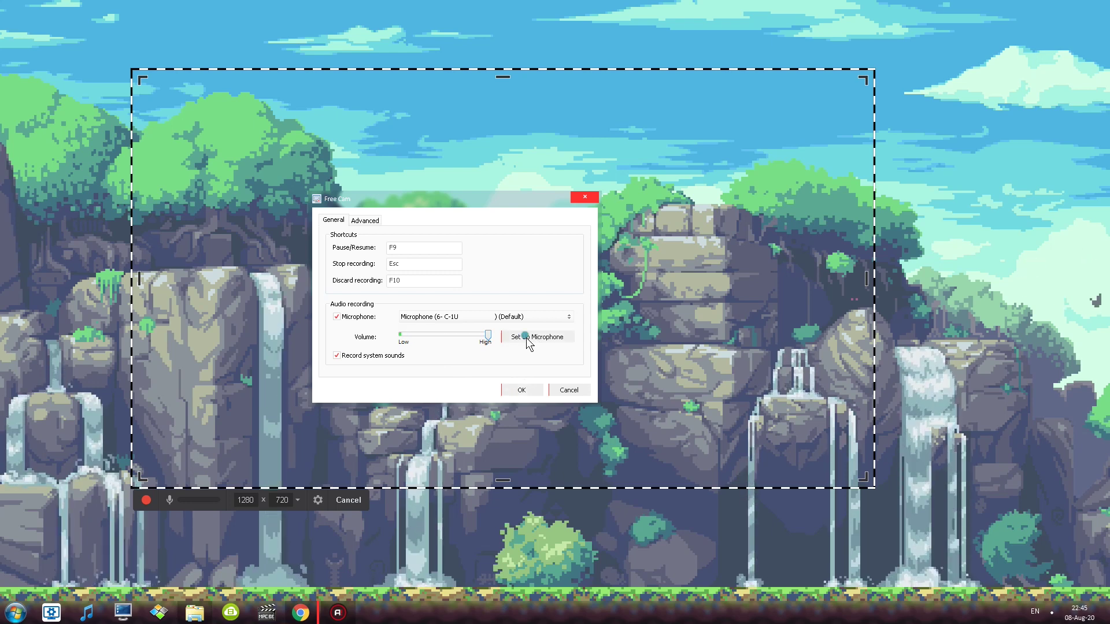
left_click(526, 341)
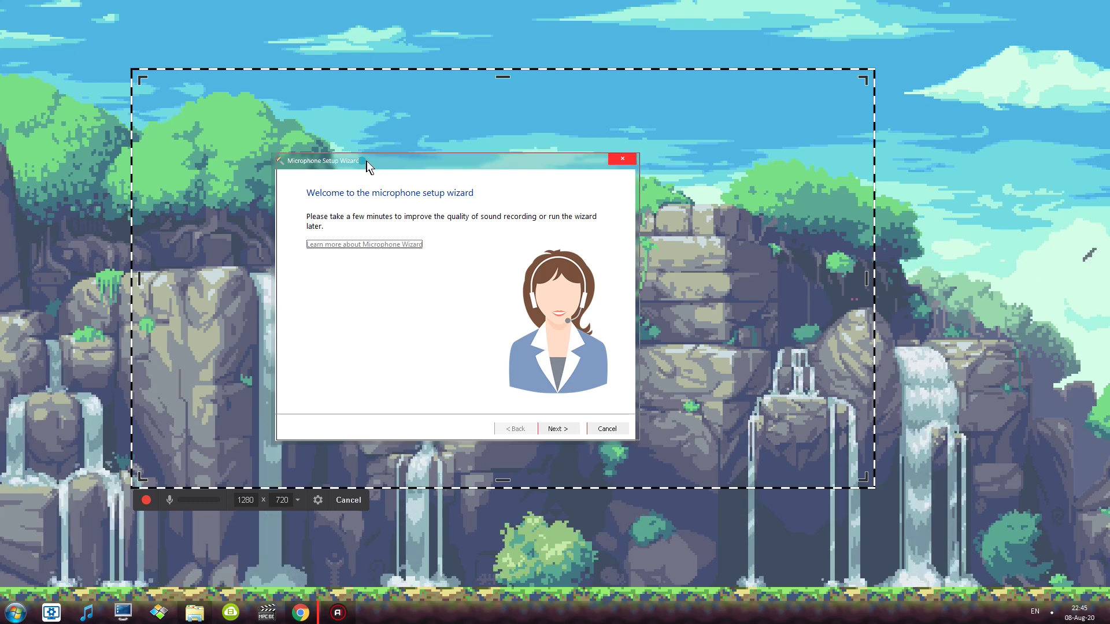
Drag the Microphone Setup Wizard out of the way
mouse_move(366, 161)
left_mouse_down()
mouse_move(415, 144)
mouse_move(381, 146)
left_mouse_up()
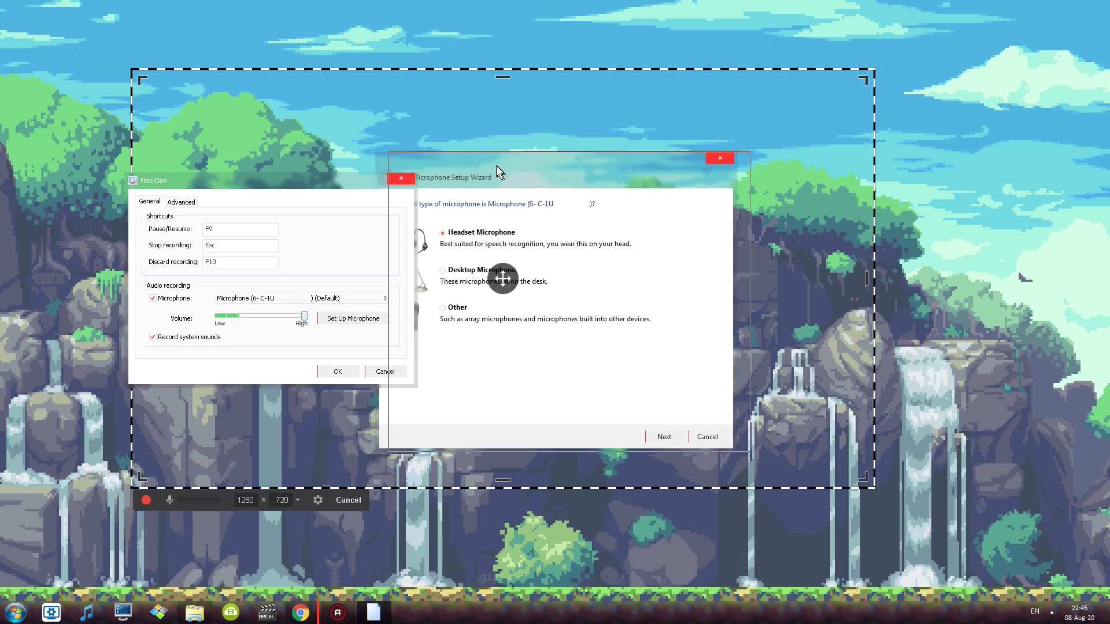
left_click_drag(496, 165, 539, 123)
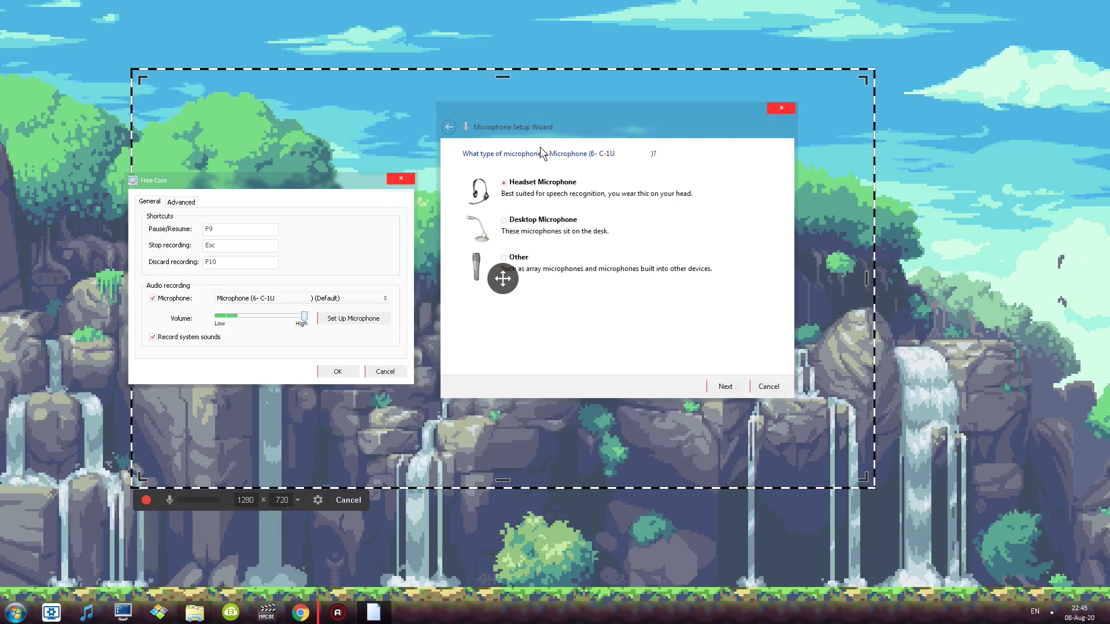
left_click_drag(546, 108, 616, 87)
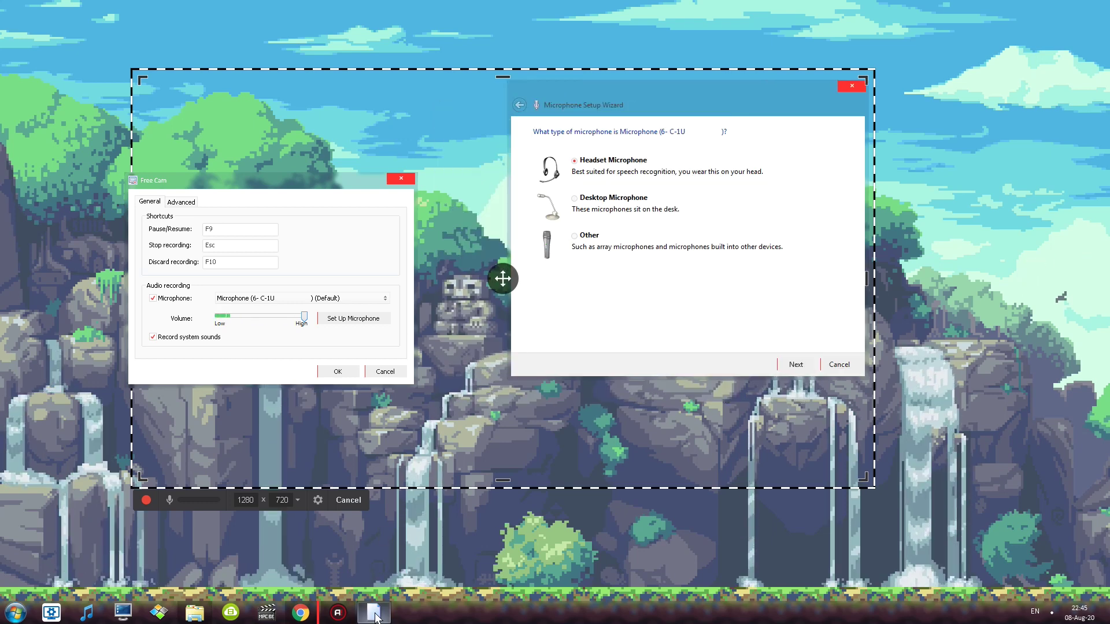
Delete the short test recording and confirm Yes to start over
mouse_move(373, 609)
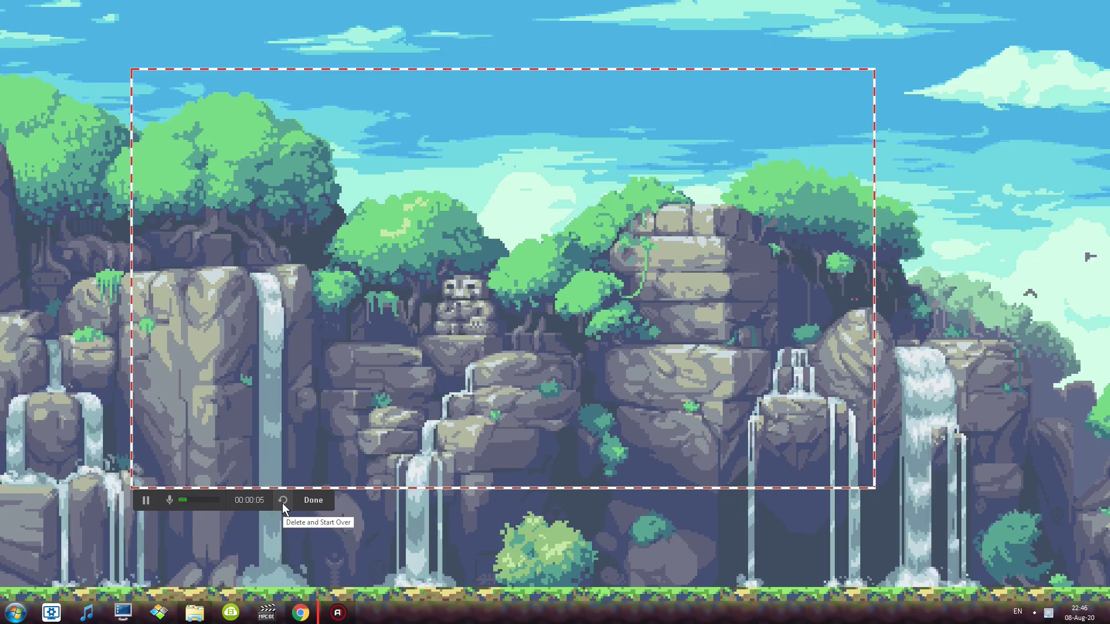
left_click(282, 501)
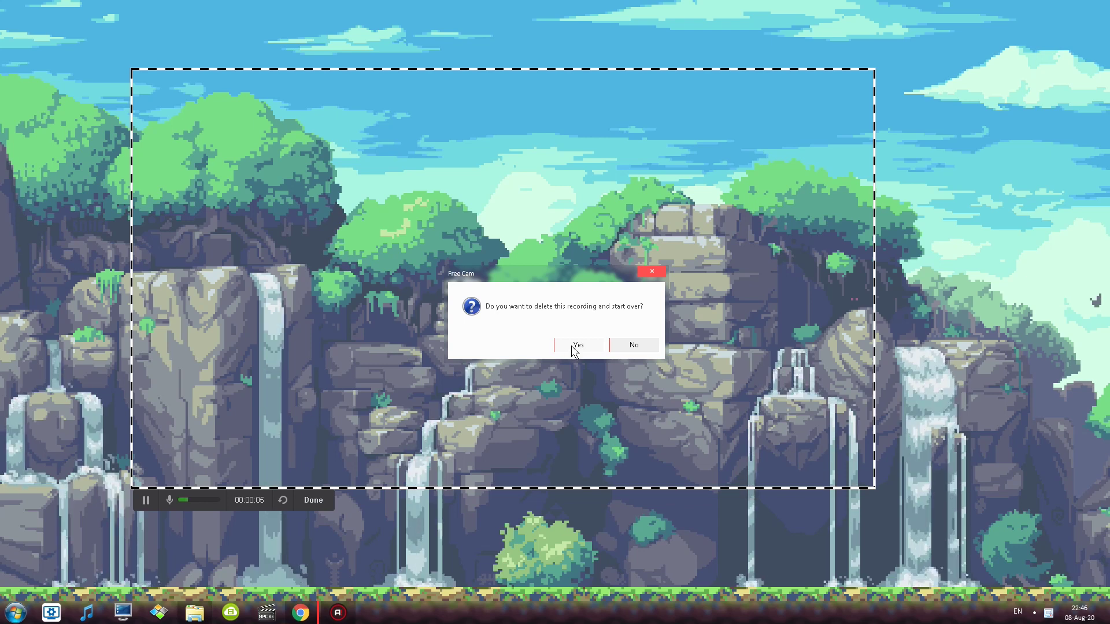
left_click(571, 346)
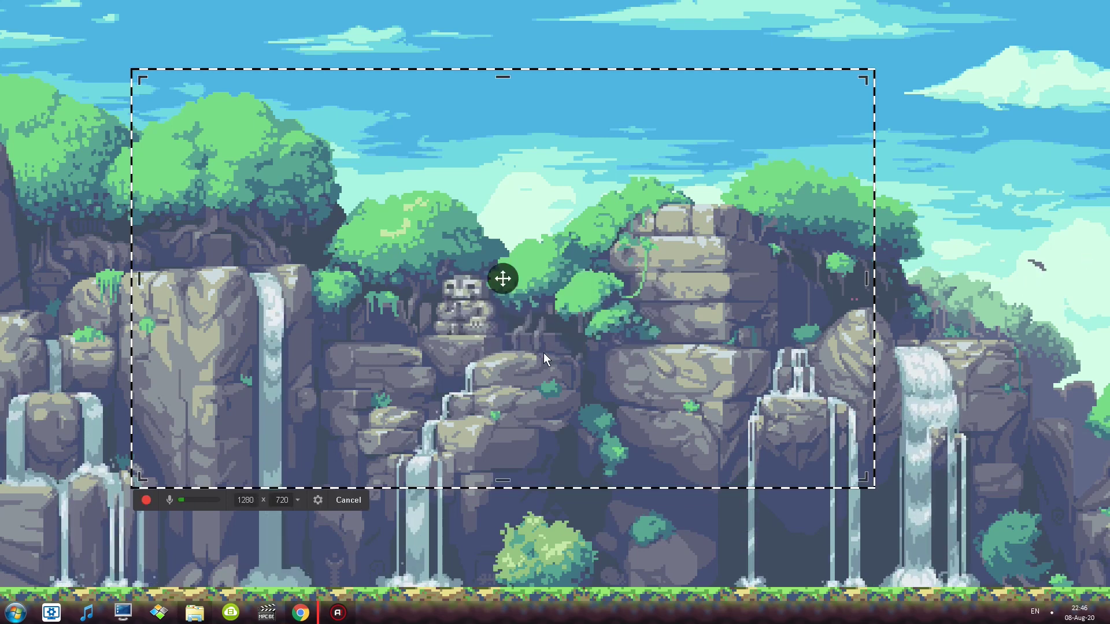
Finish the 5-second recording and explore the editor's Home ribbon, window menu and Quick Access Toolbar options
left_click(146, 501)
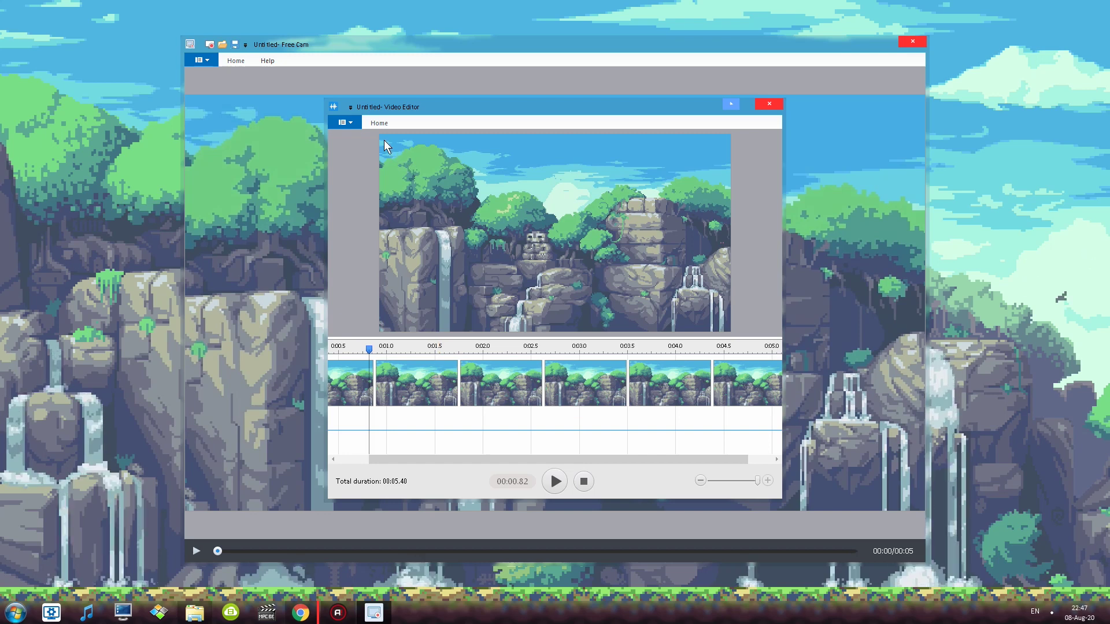
left_click(379, 123)
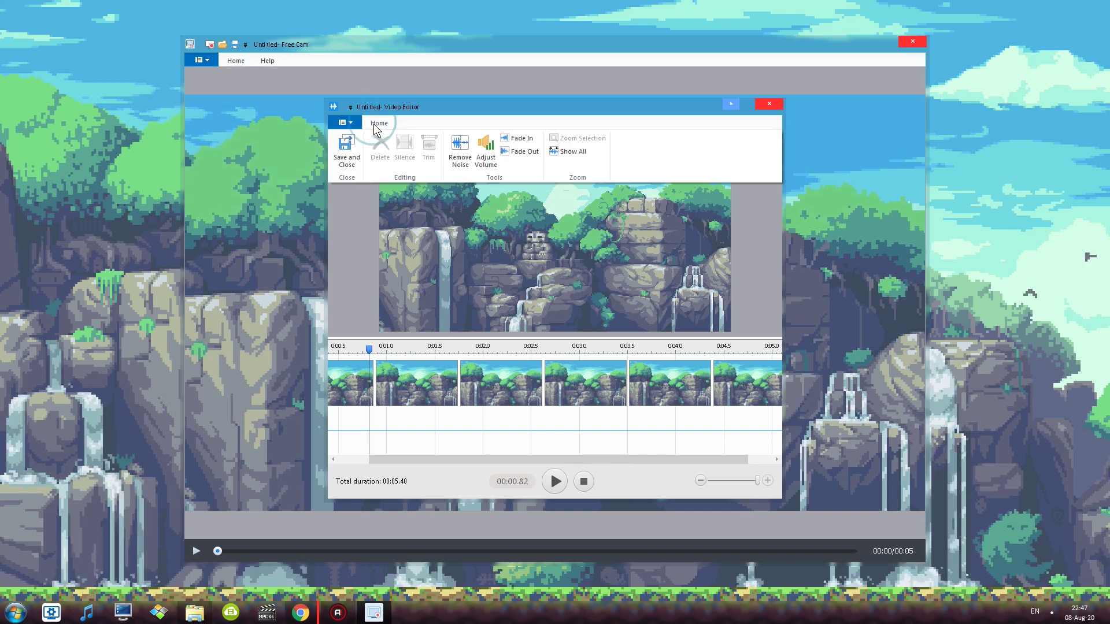
left_click(332, 107)
left_click(345, 107)
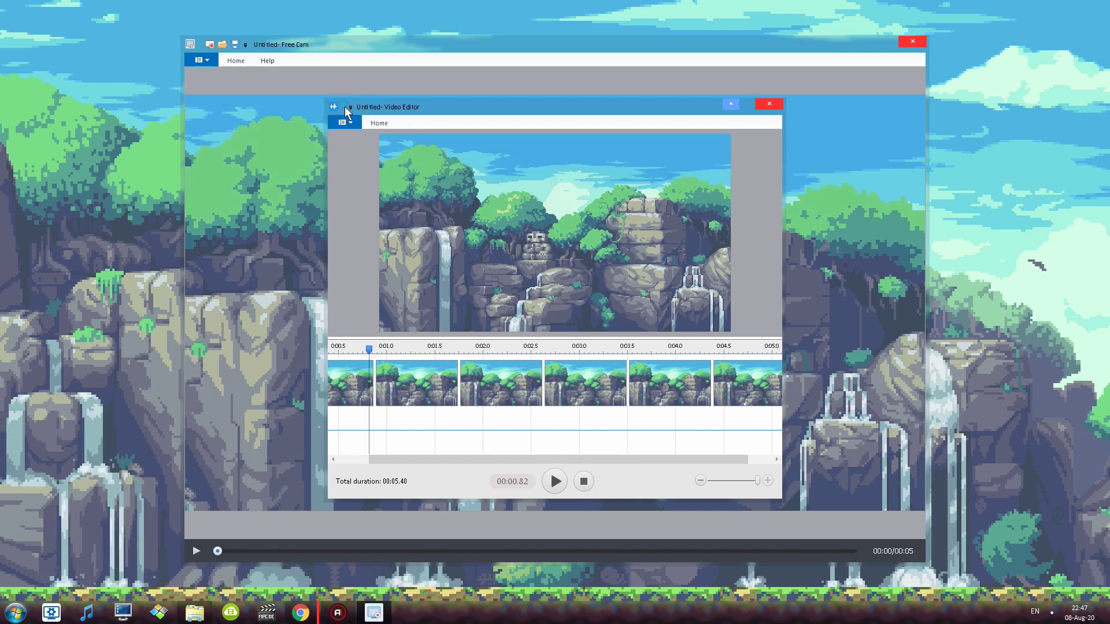
left_click(389, 108)
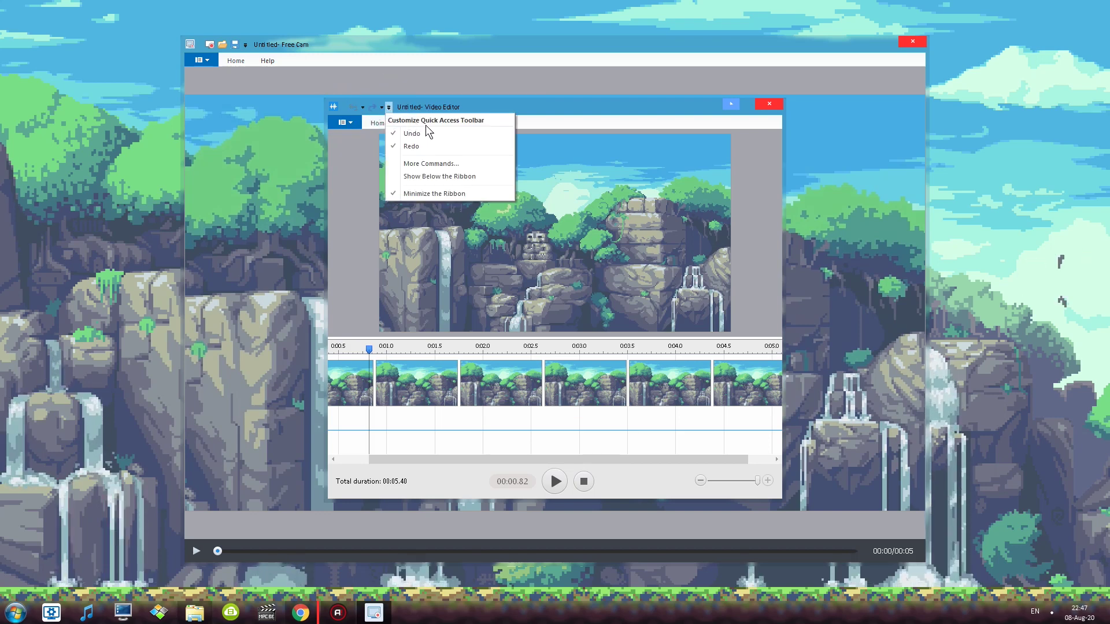
left_click(544, 118)
left_click(381, 124)
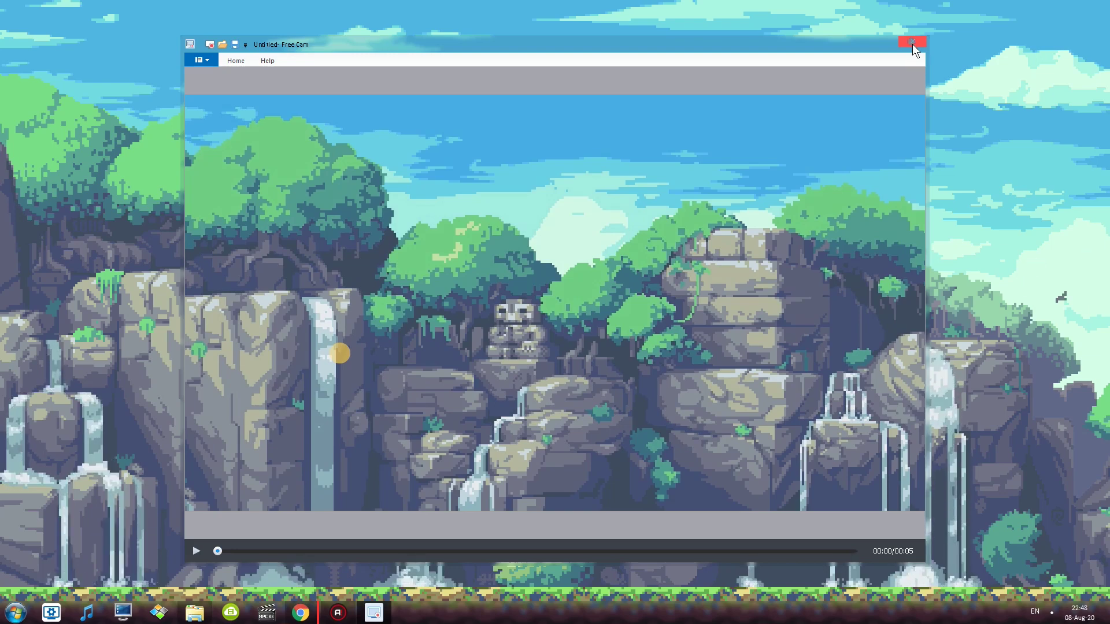
Close the 5-second recording and discard it without saving
left_click(913, 44)
left_click(555, 330)
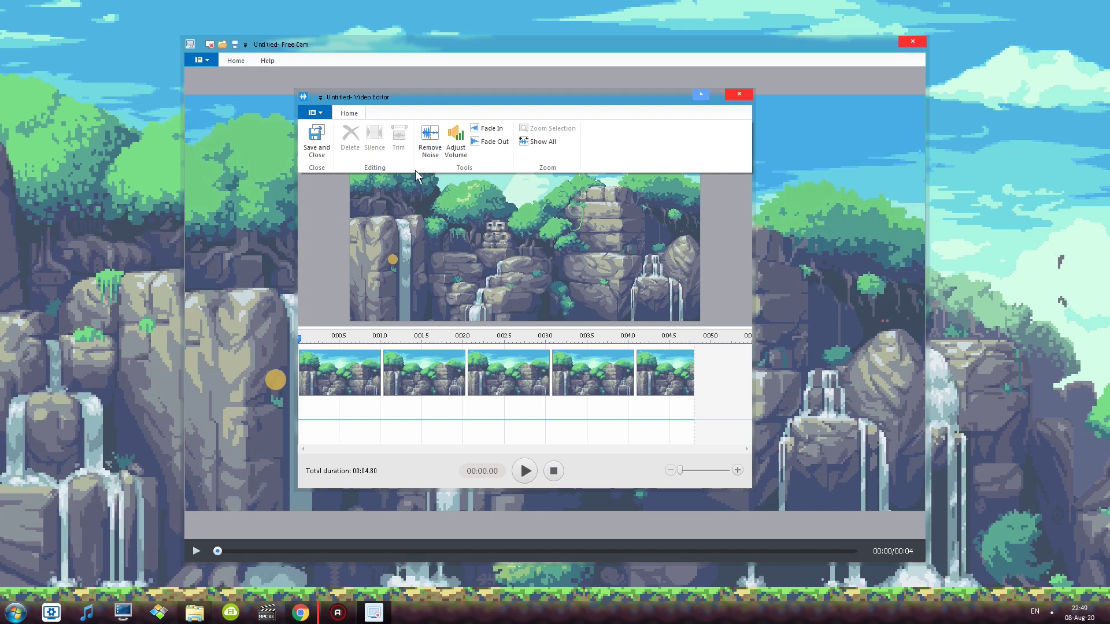
Try Remove Noise on the loaded 4-second recording to view its help
left_click(430, 138)
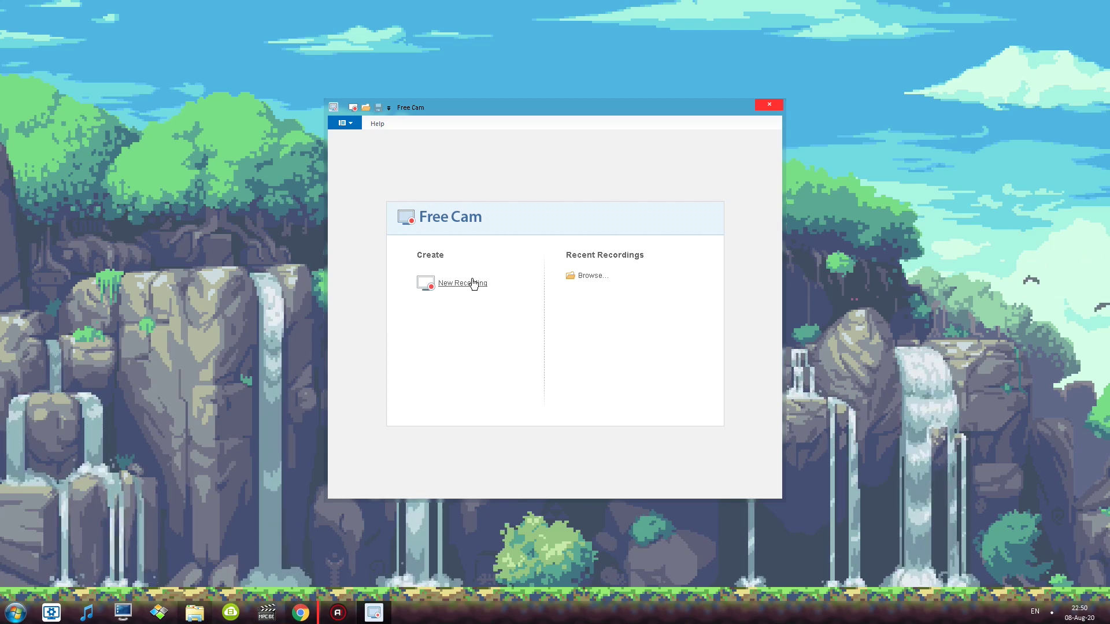
Start a new recording of the 1280×720 area and unmute the microphone
left_click(473, 283)
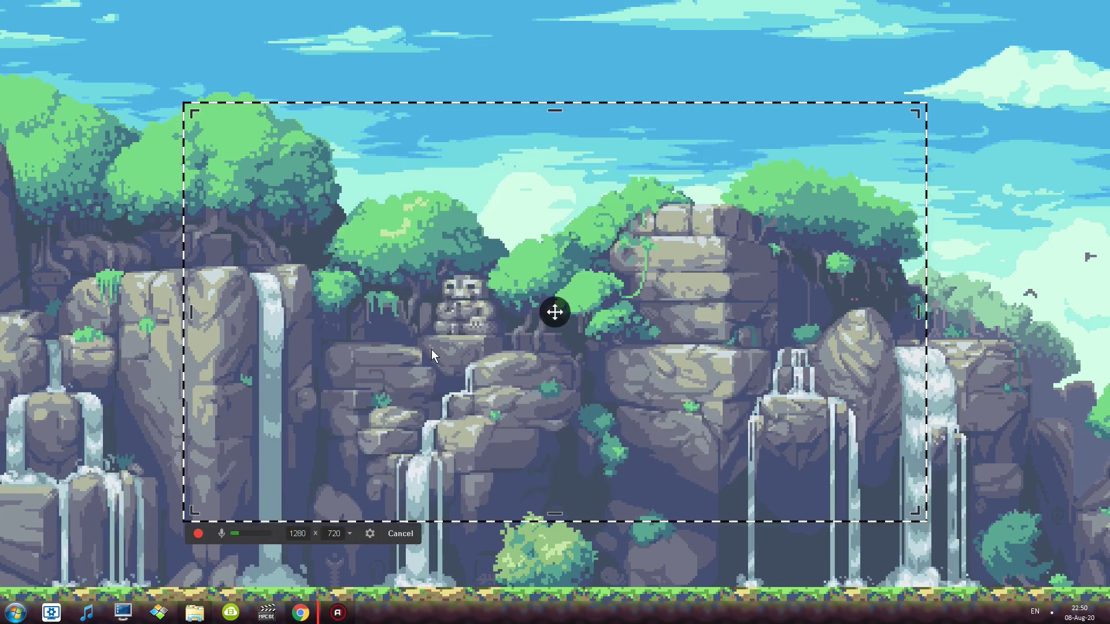
left_click(198, 531)
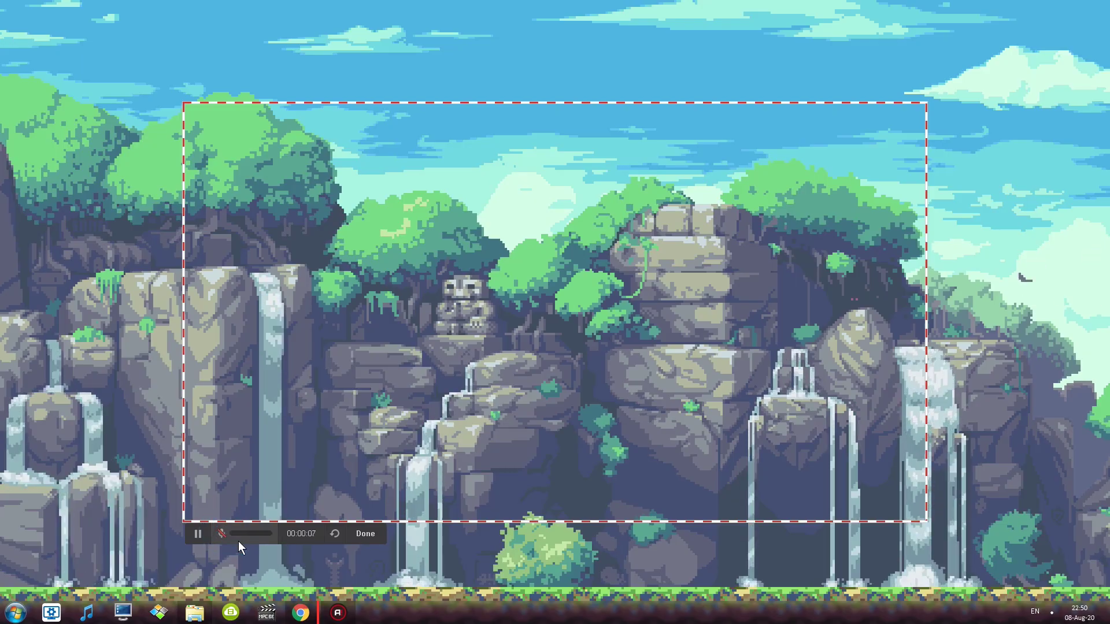
left_click(238, 533)
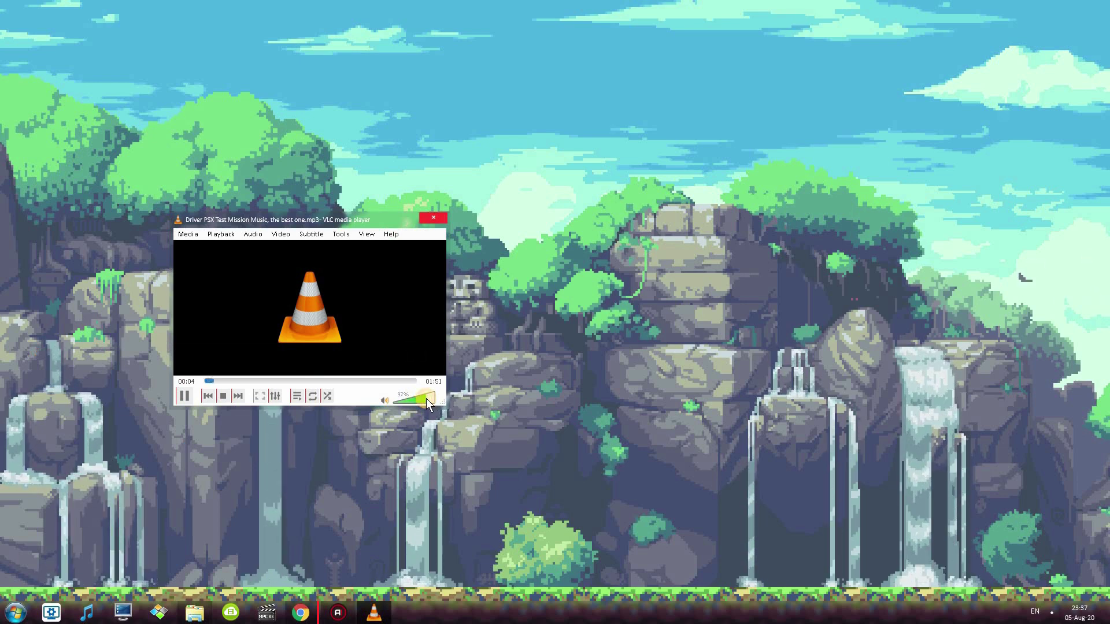
Lower VLC's playback volume to 35% and open the desktop context menu
left_click_drag(421, 398, 408, 400)
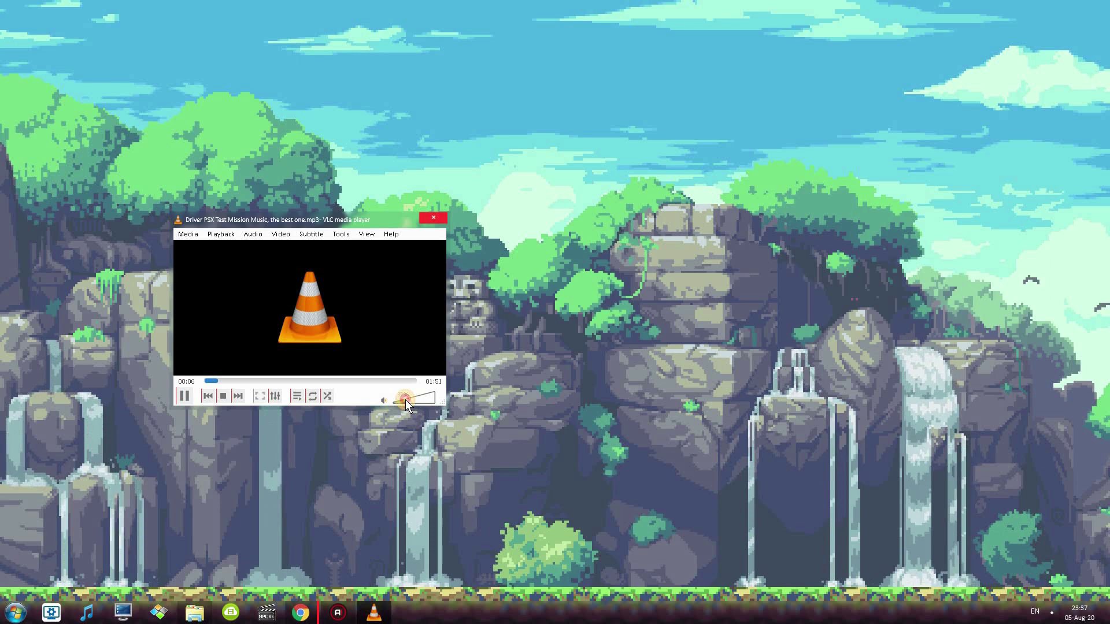
right_click(521, 82)
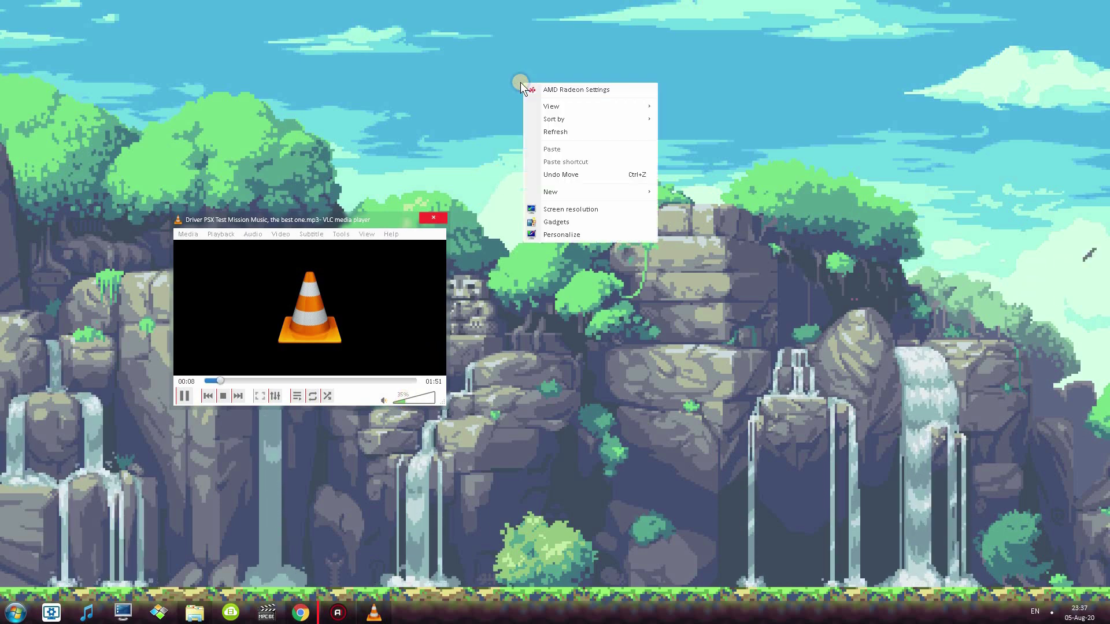
right_click(501, 74)
right_click(447, 87)
Reopen the desktop context menu at several spots, then dismiss it
right_click(530, 64)
right_click(721, 87)
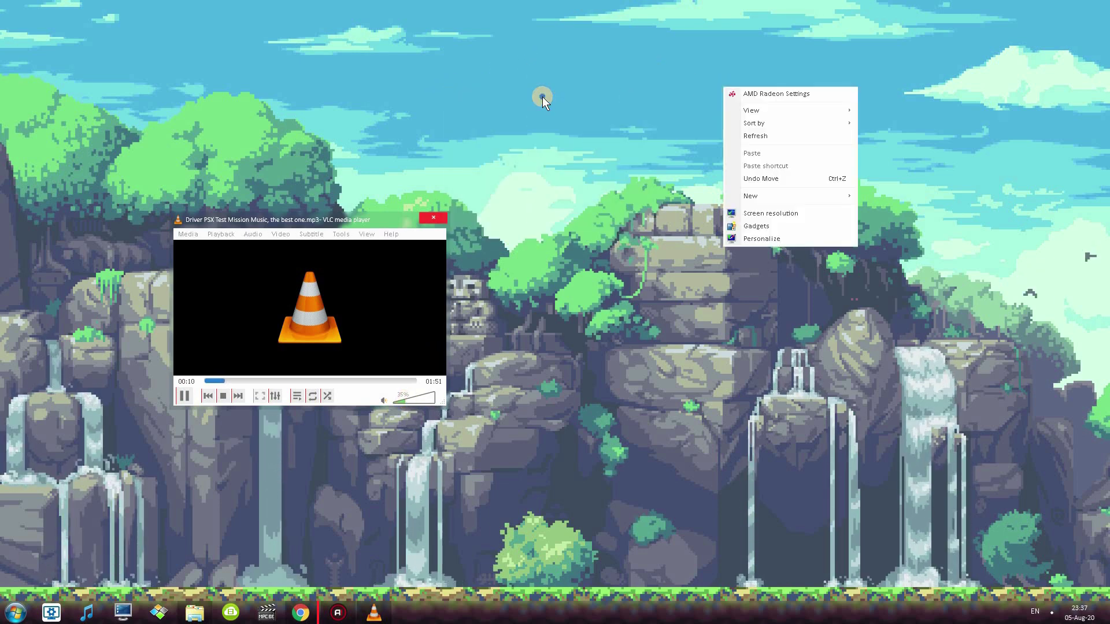
right_click(542, 95)
left_click(439, 92)
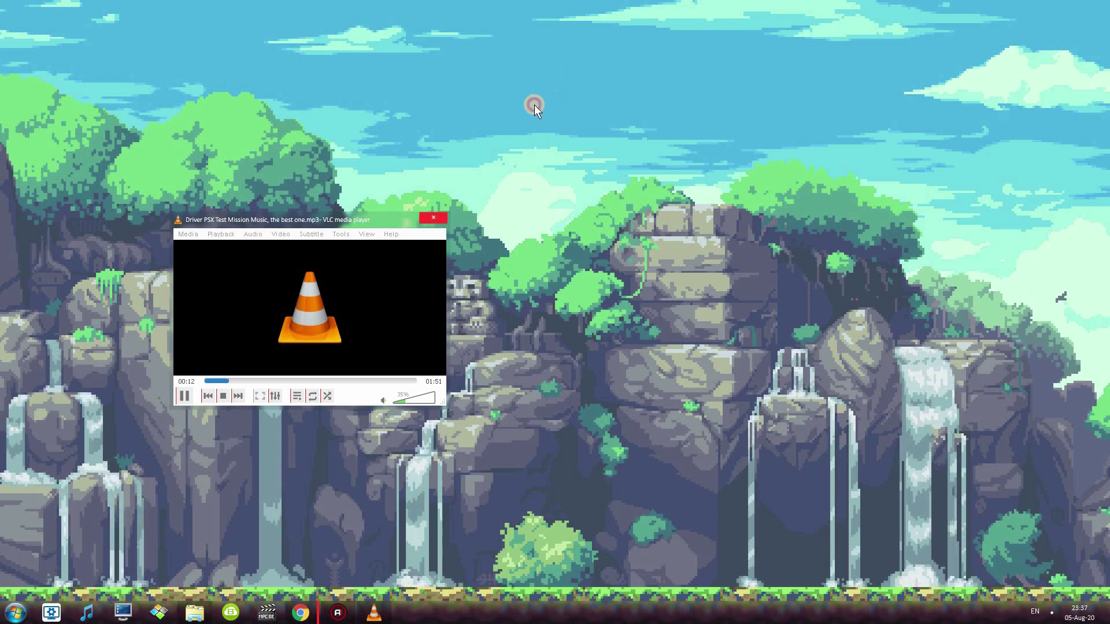
left_click(492, 103)
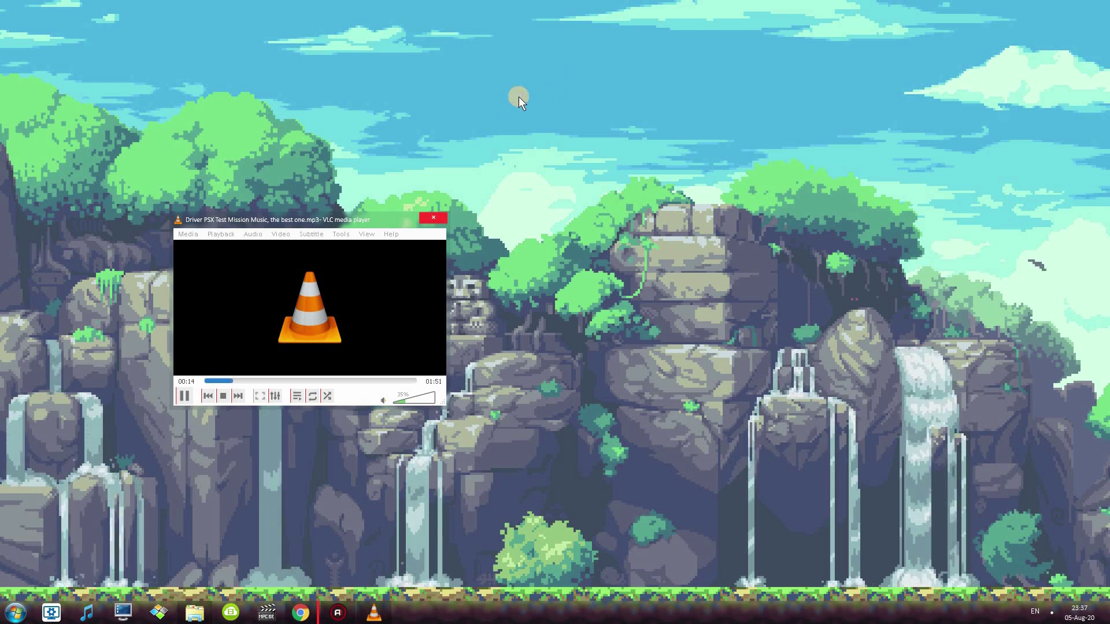
Open and dismiss the desktop context menu twice more, then show the hidden tray icons
right_click(392, 123)
left_click(530, 179)
right_click(534, 167)
left_click(494, 138)
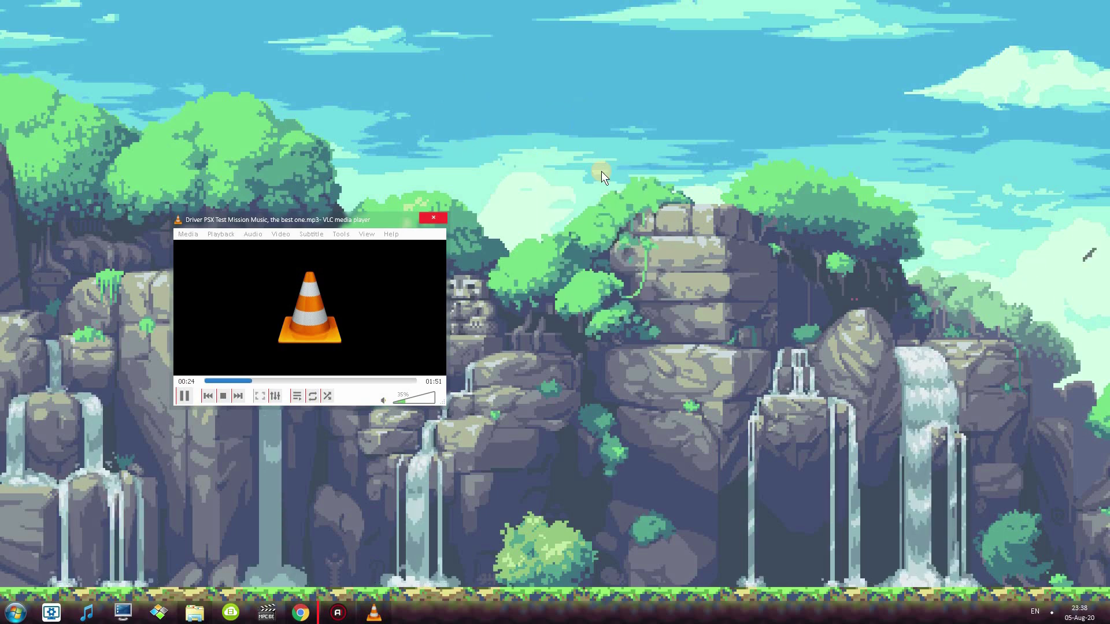
left_click(1052, 611)
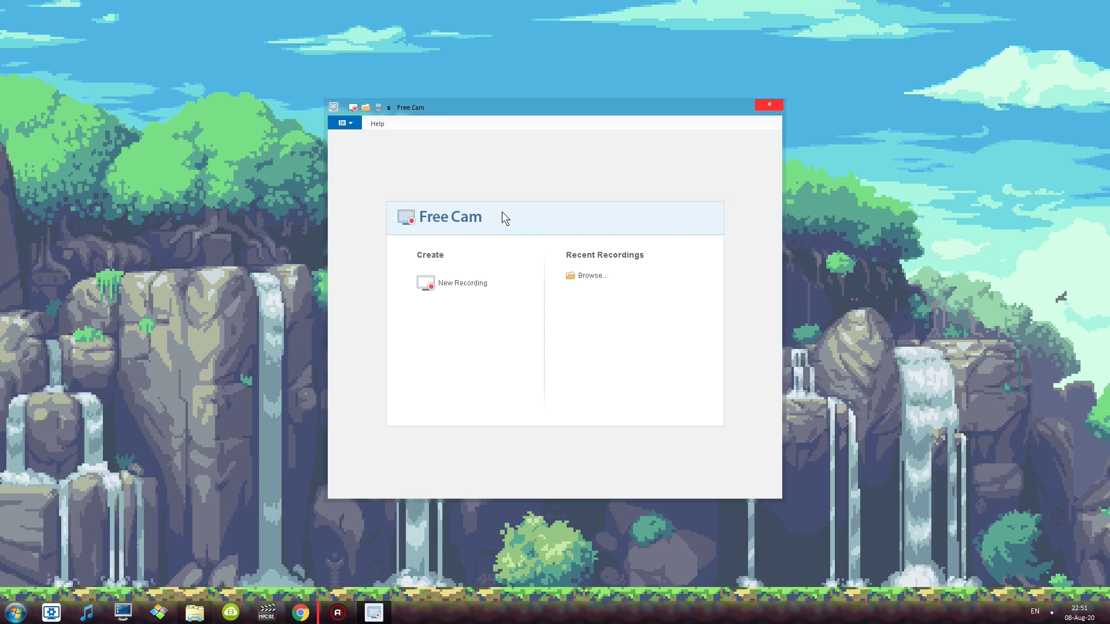
Frame a new recording and review its Advanced and General settings, closing without changes
left_click(476, 284)
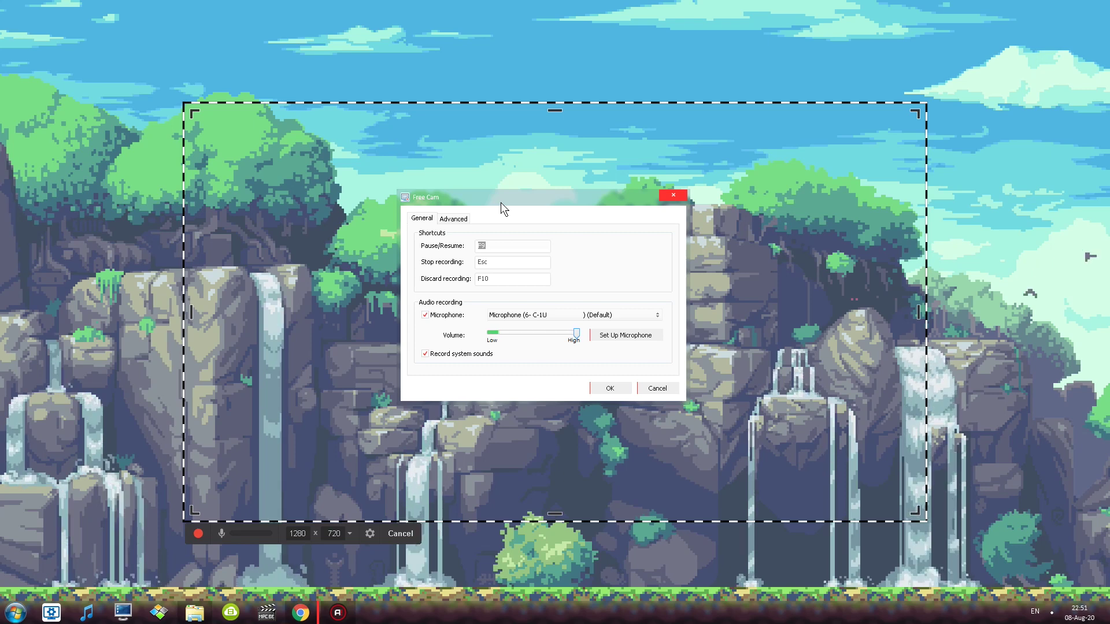
left_click(455, 219)
key("Left")
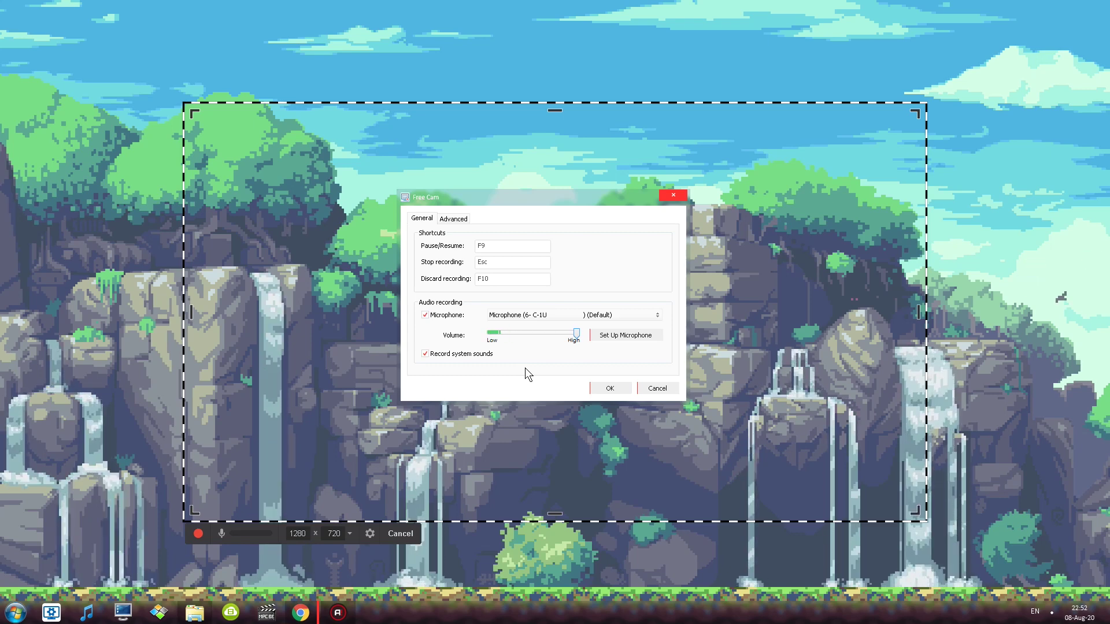
left_click(662, 388)
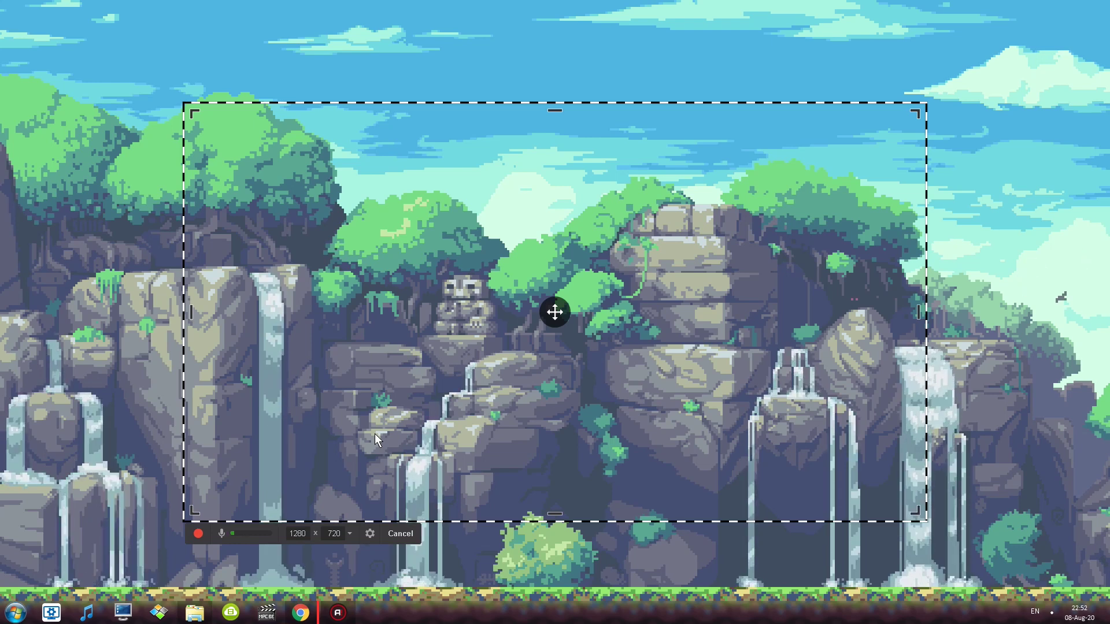
Reopen the recording settings and close them, leaving the 1280×720 frame ready
left_click(372, 534)
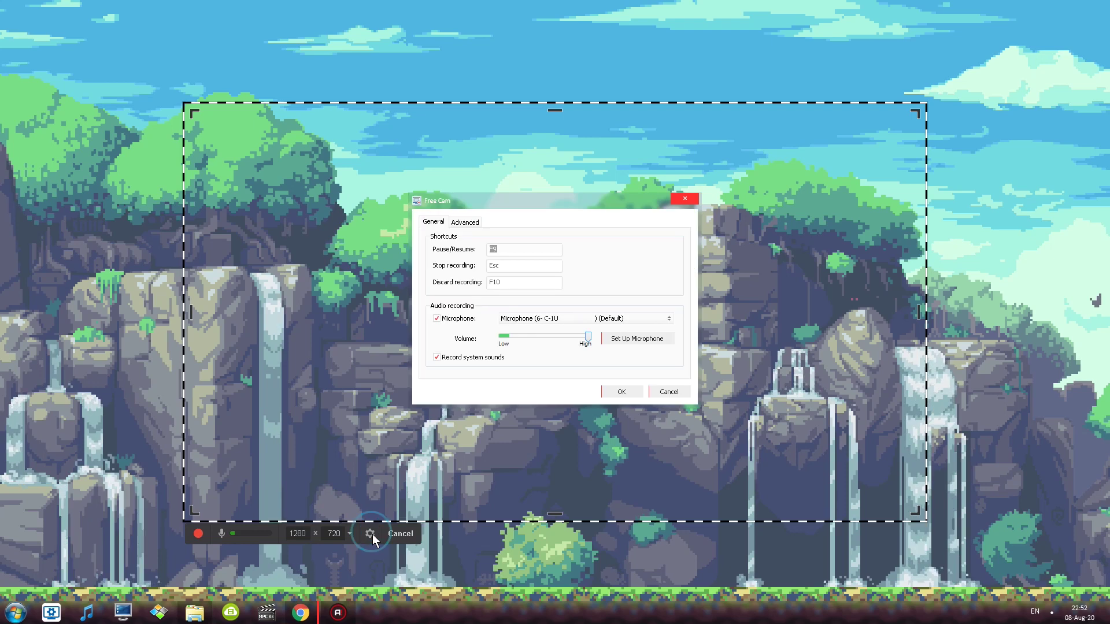
left_click(663, 390)
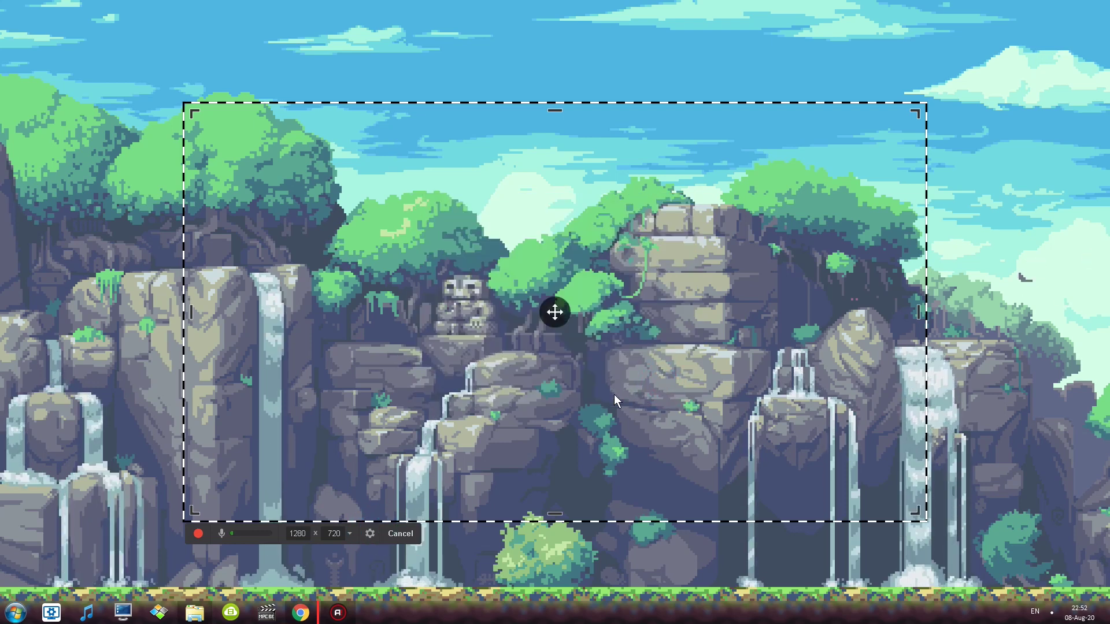